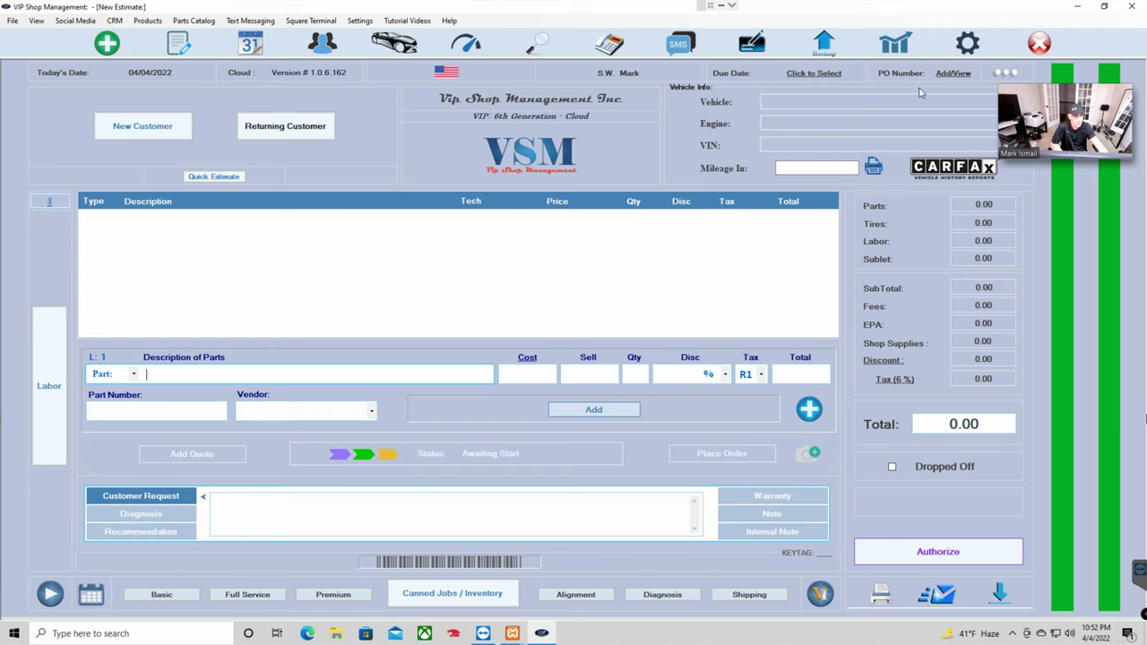
Step: Unlock the admin area with the passcode and load the TECH MODE user under Manage Users - Techs
click(893, 45)
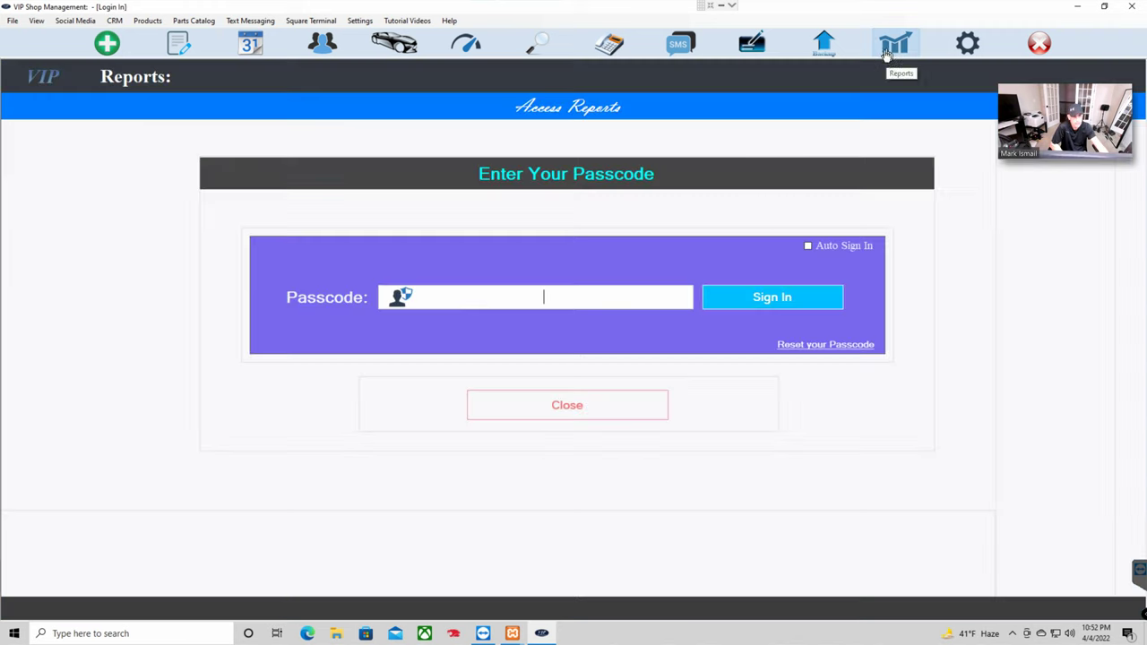
text(****)
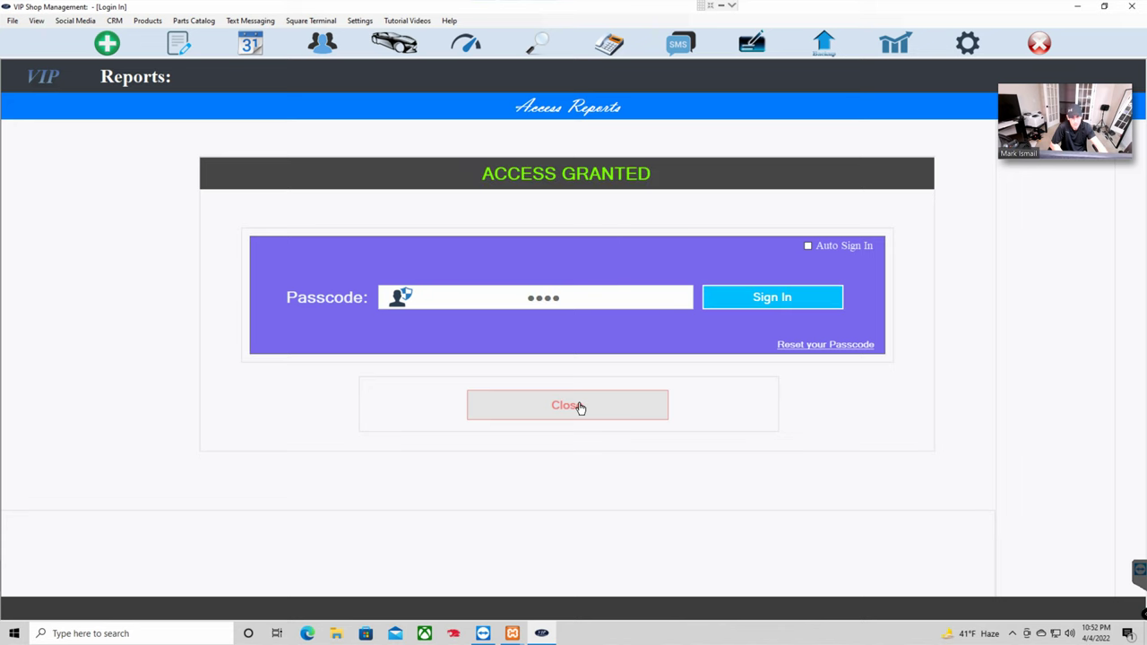
click(664, 417)
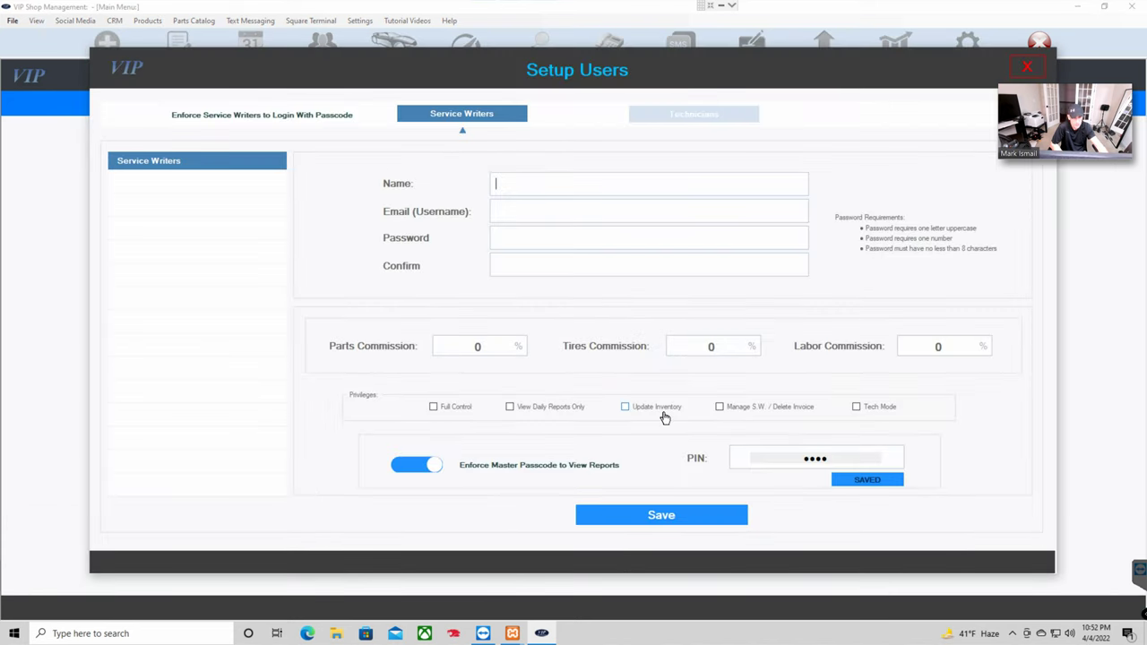
click(161, 186)
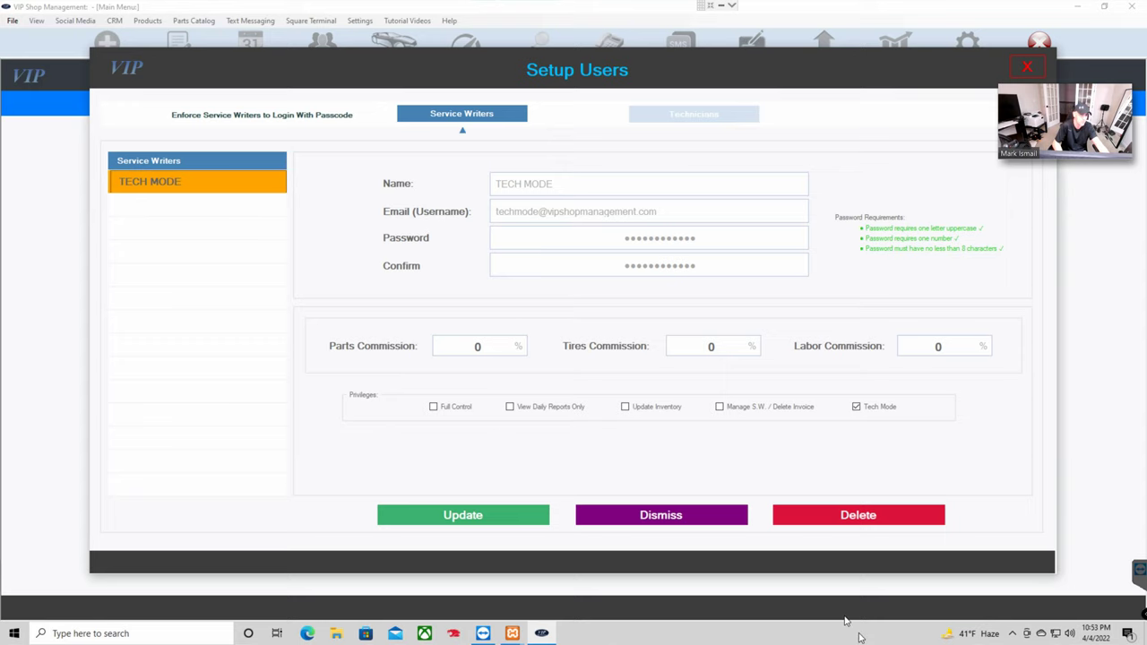
Step: Close Setup Users and sign out to the blank New Estimate screen
click(1021, 72)
click(596, 510)
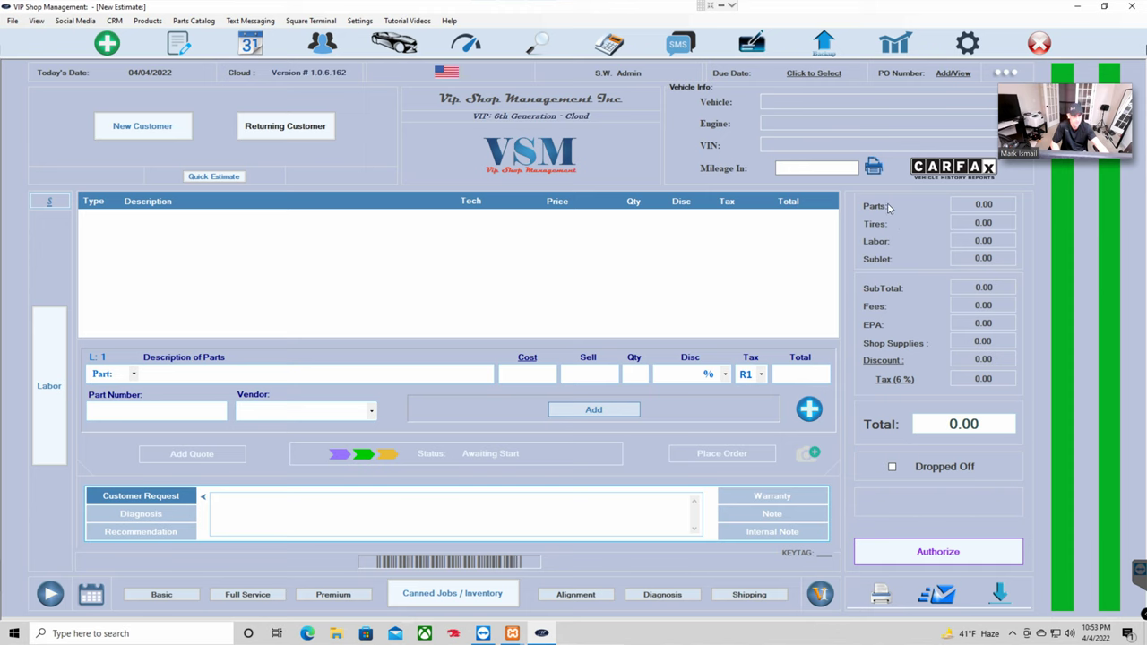
Step: Log in to VSM Tech Mode's Cloud Database window, maximized, with the TECH MODE account
click(536, 43)
double_click(569, 69)
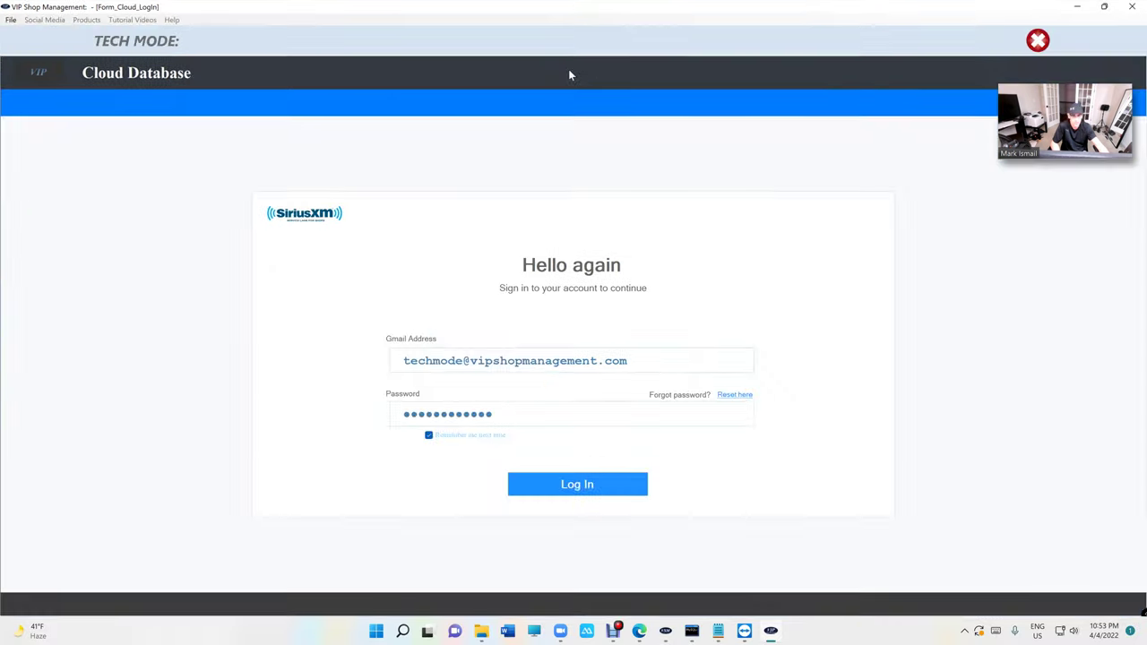
click(547, 488)
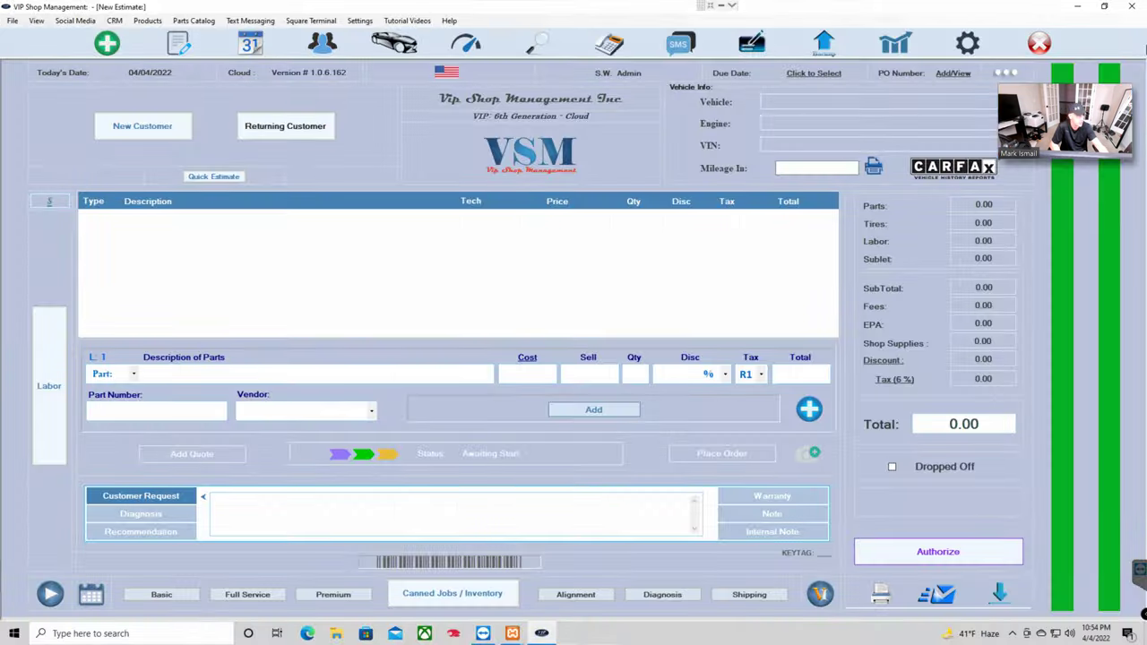
Step: Review In Progress Invoices and Estimates, refresh the empty Tech Mode Assignments, then start a new estimate
click(179, 51)
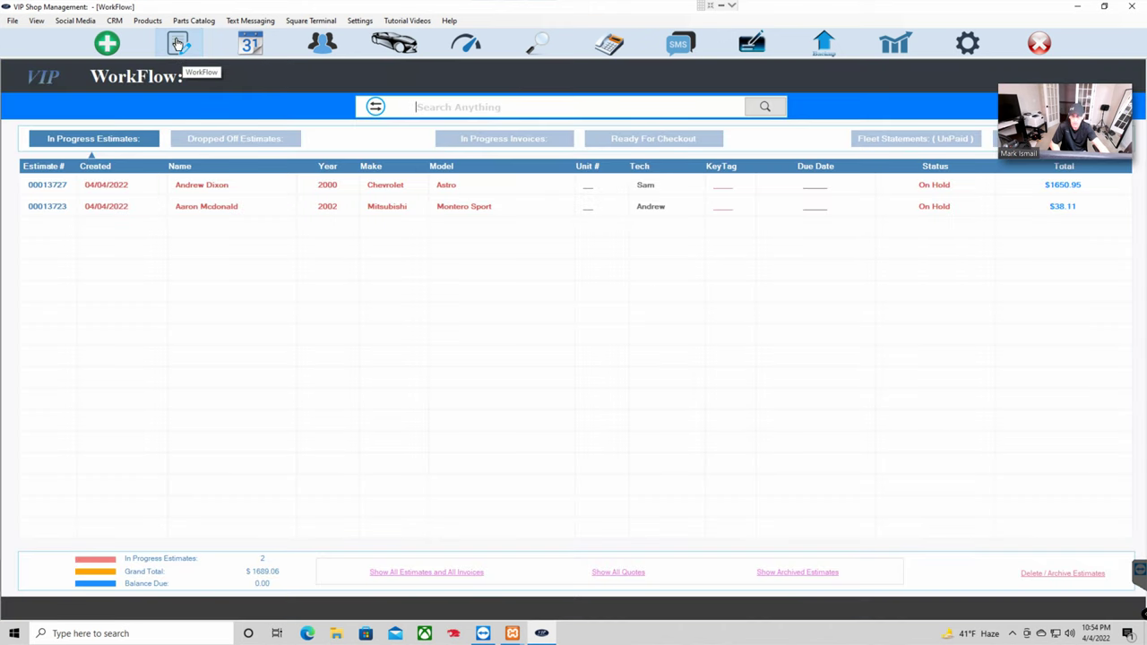
click(504, 143)
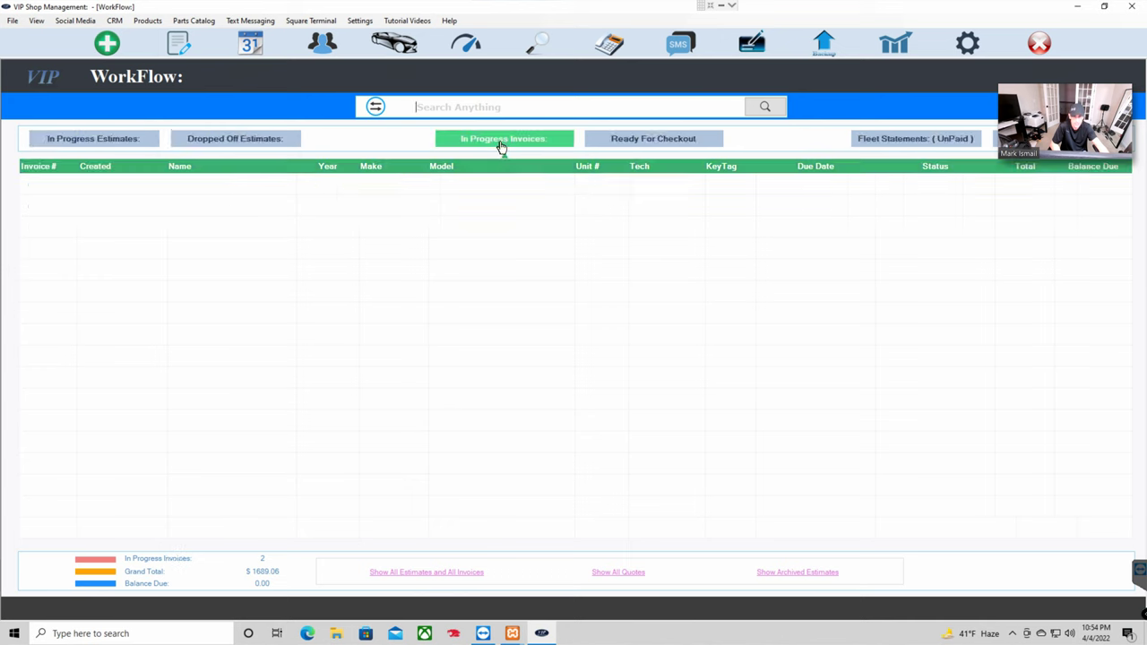
click(292, 139)
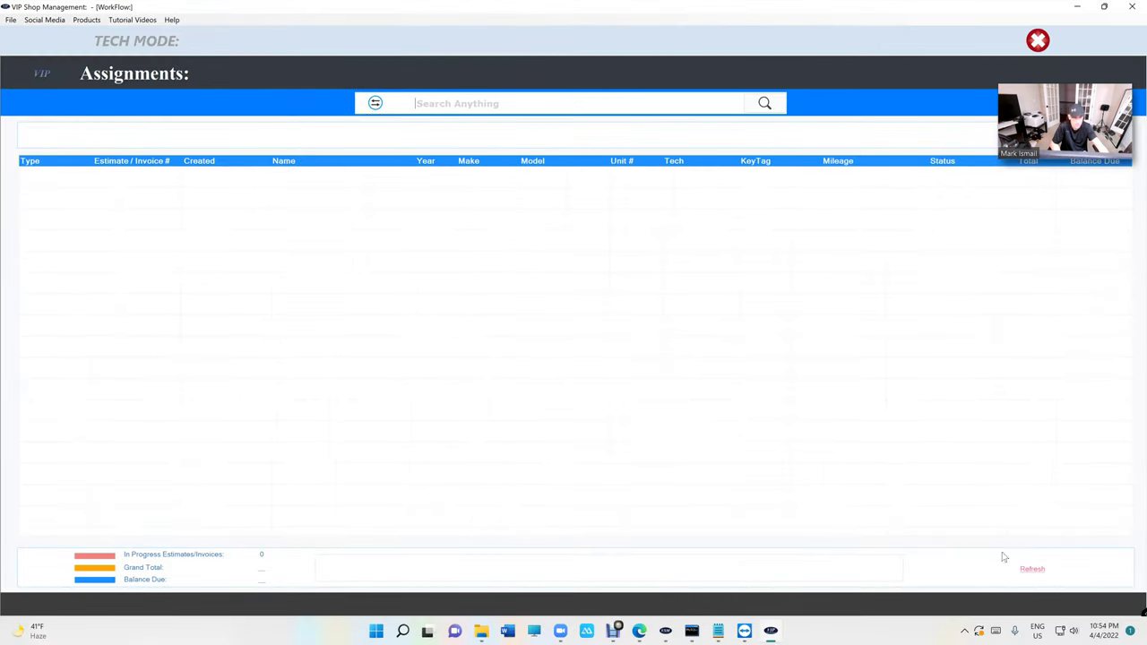
click(1032, 569)
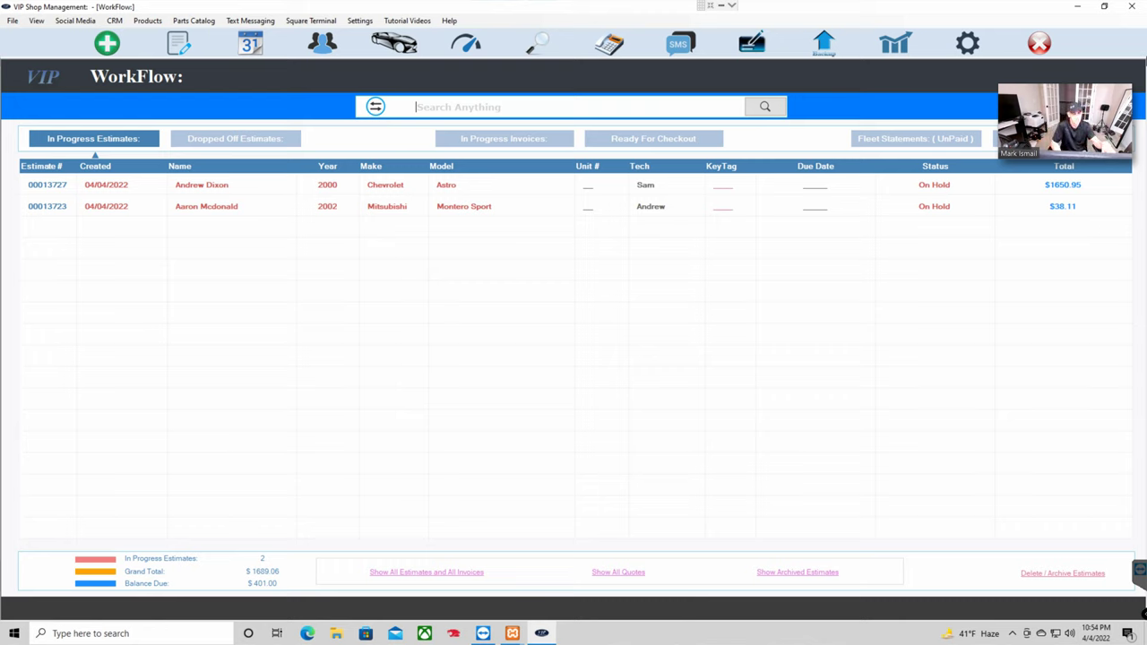
click(105, 45)
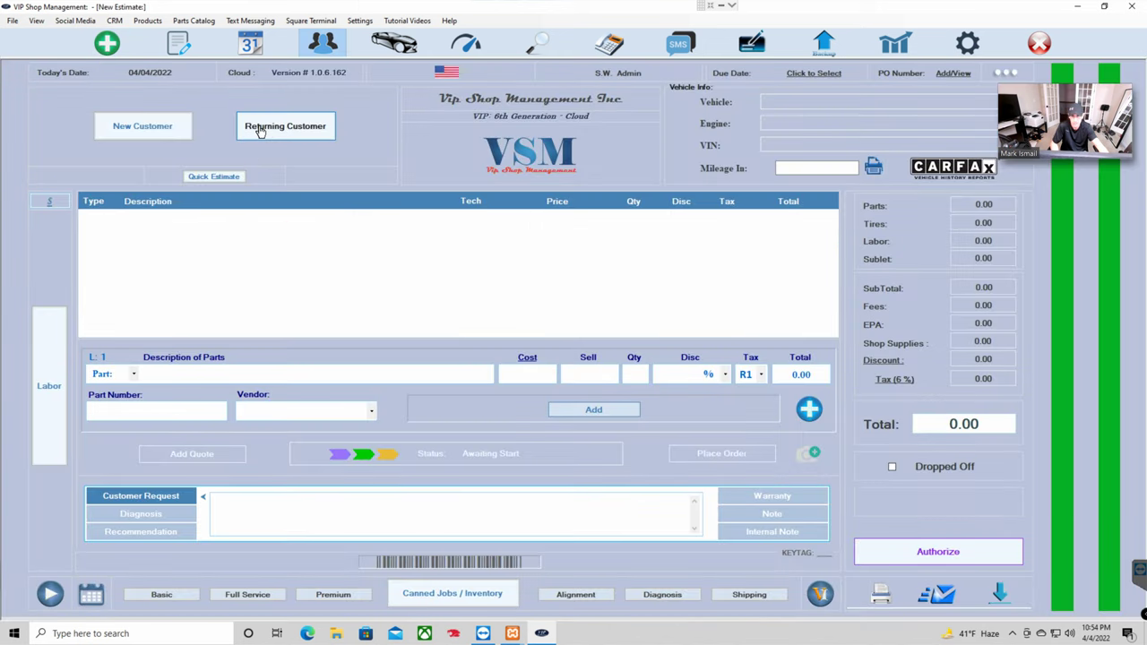
Step: Create an estimate for the existing customer's 2018 Jeep with request 'Oil change, tire rotation'
click(257, 126)
text(mark is)
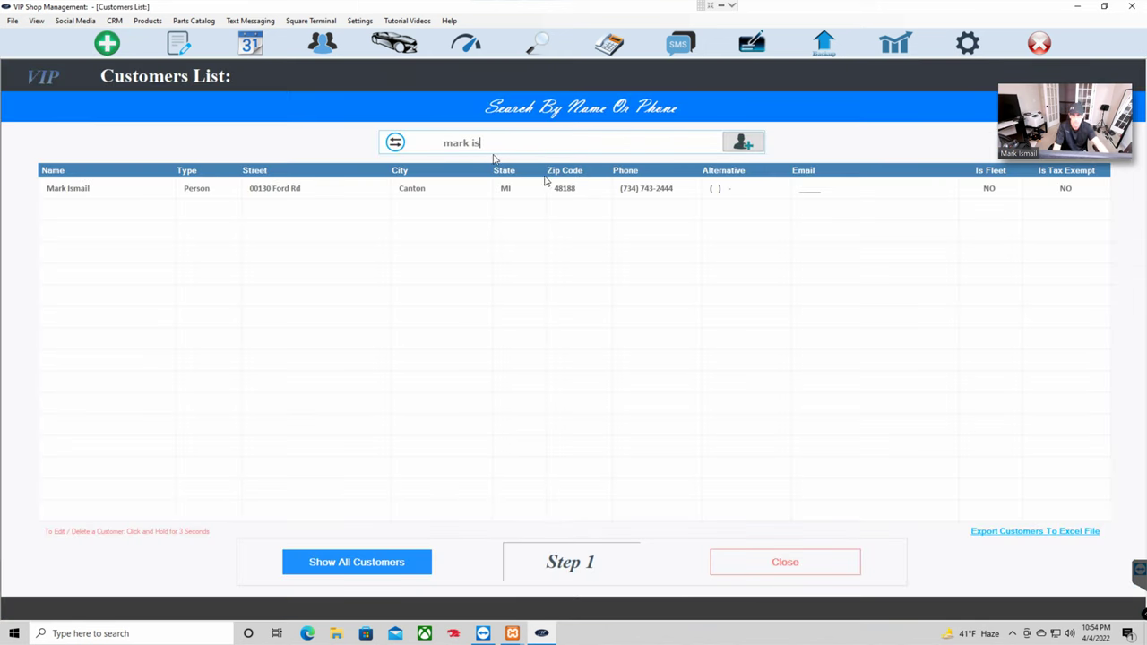
click(650, 192)
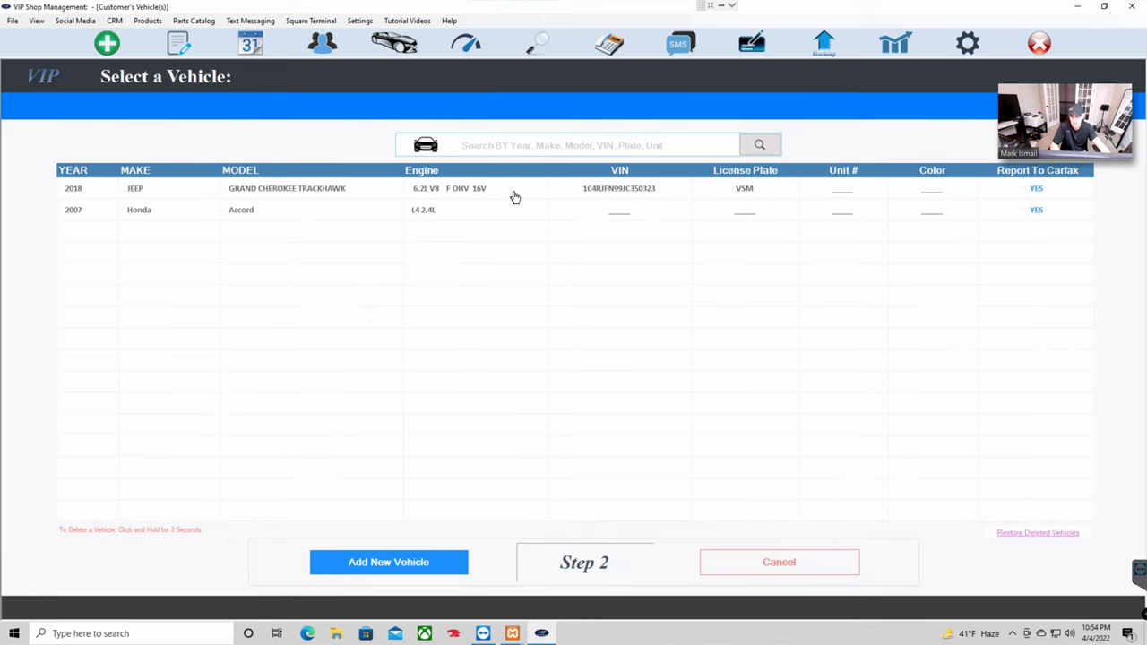
click(513, 192)
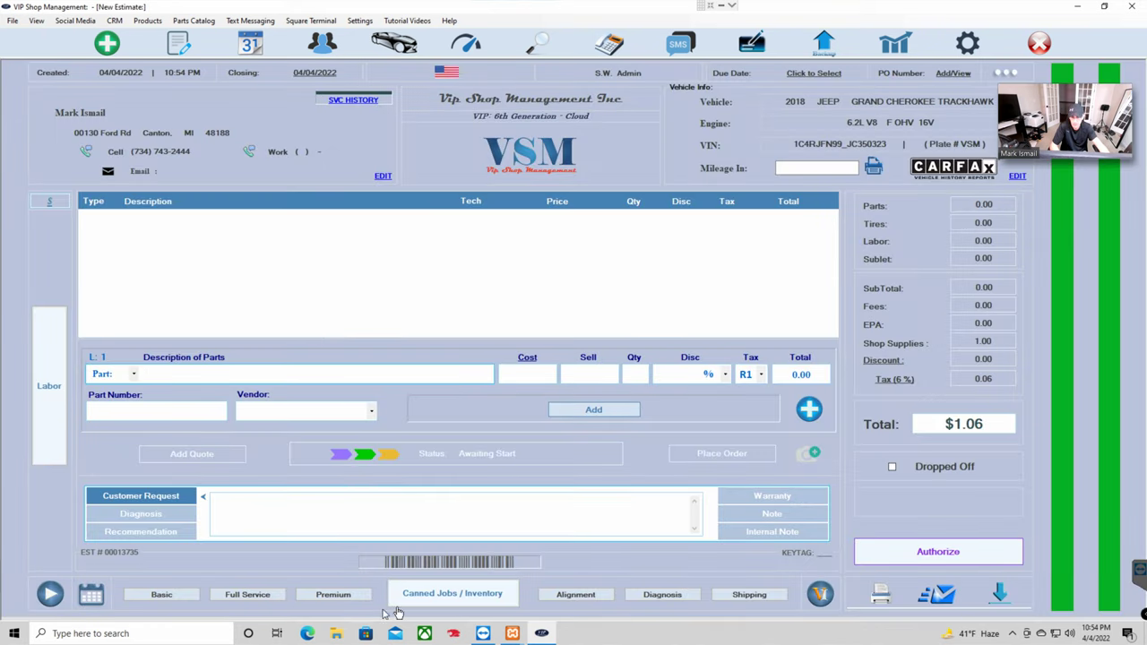
click(312, 509)
text(O)
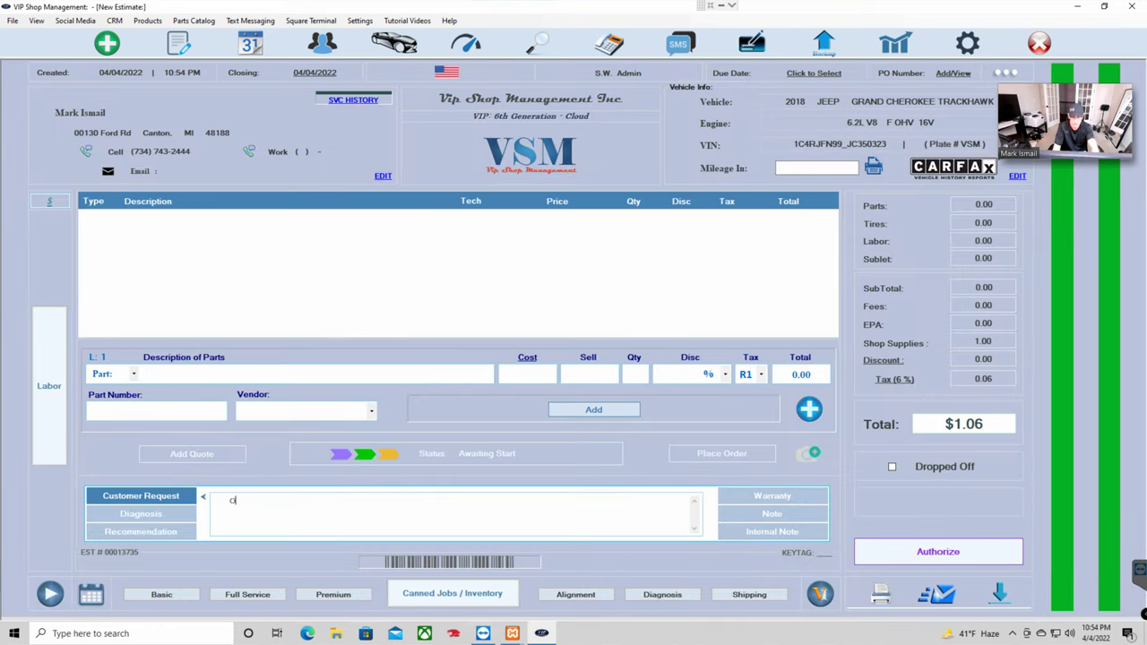
text(il change, tir)
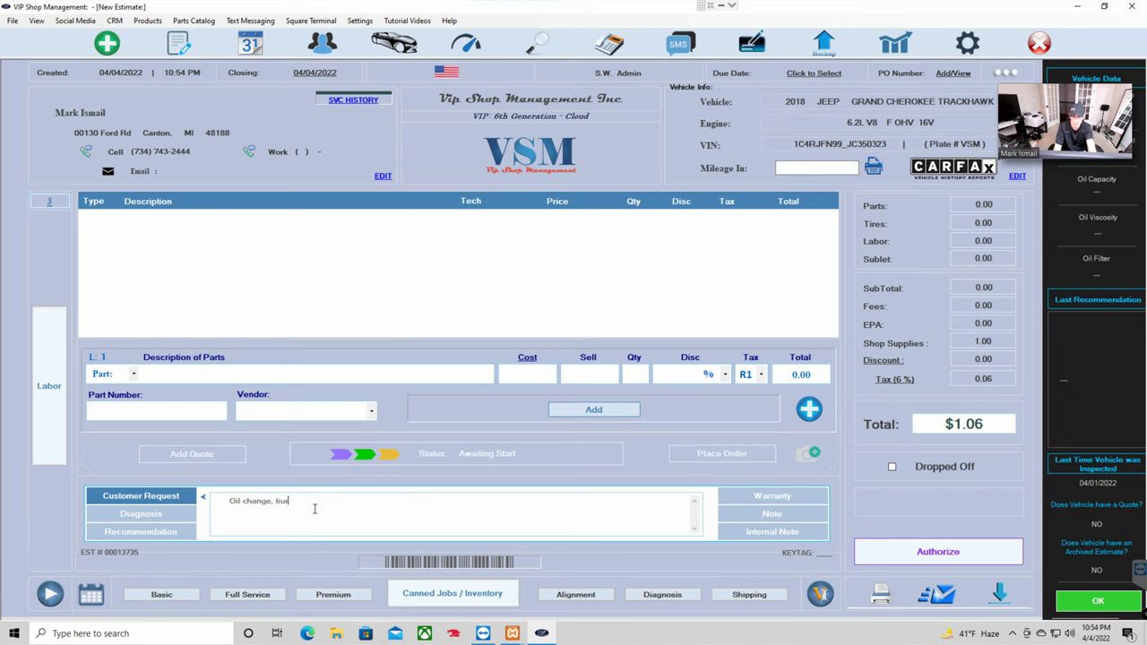
key(BackSpace)
text(re rotation)
Step: Set the estimate In Progress in Bay 1 with Andrew as technician, then view WorkFlow
click(427, 465)
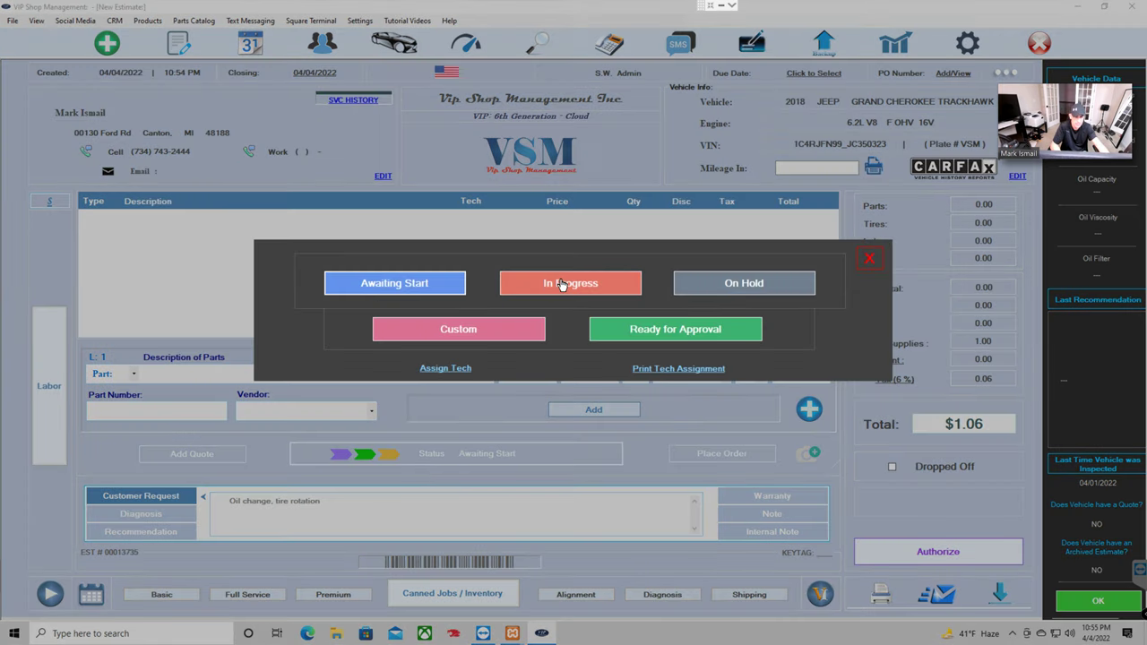
click(561, 285)
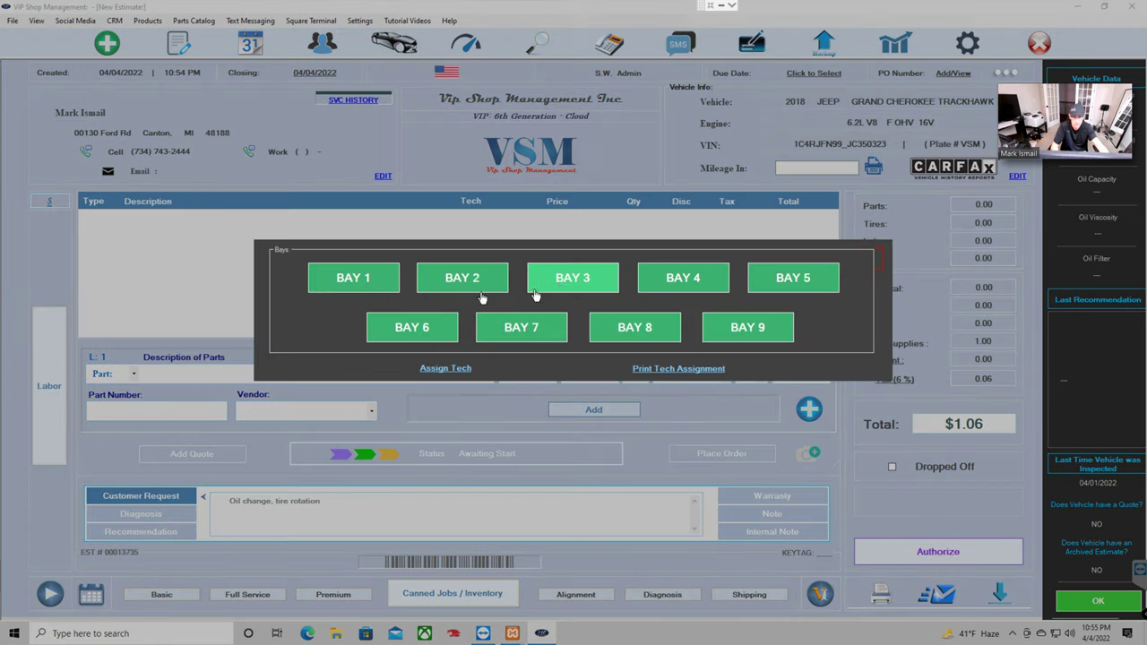
click(349, 283)
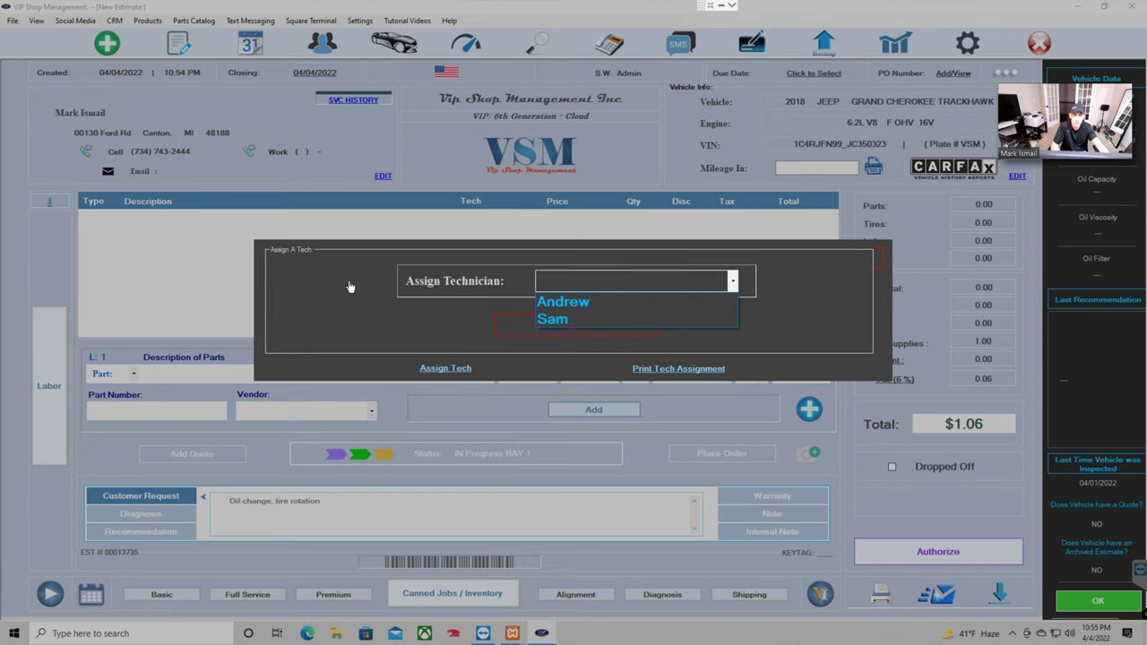
click(667, 309)
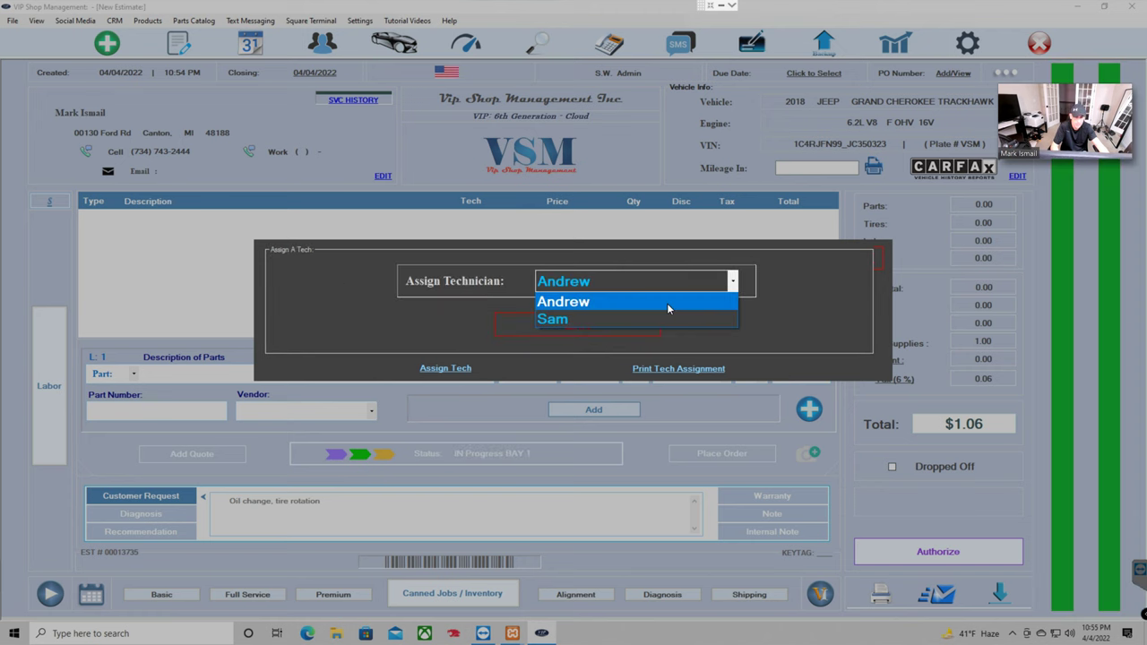
click(178, 45)
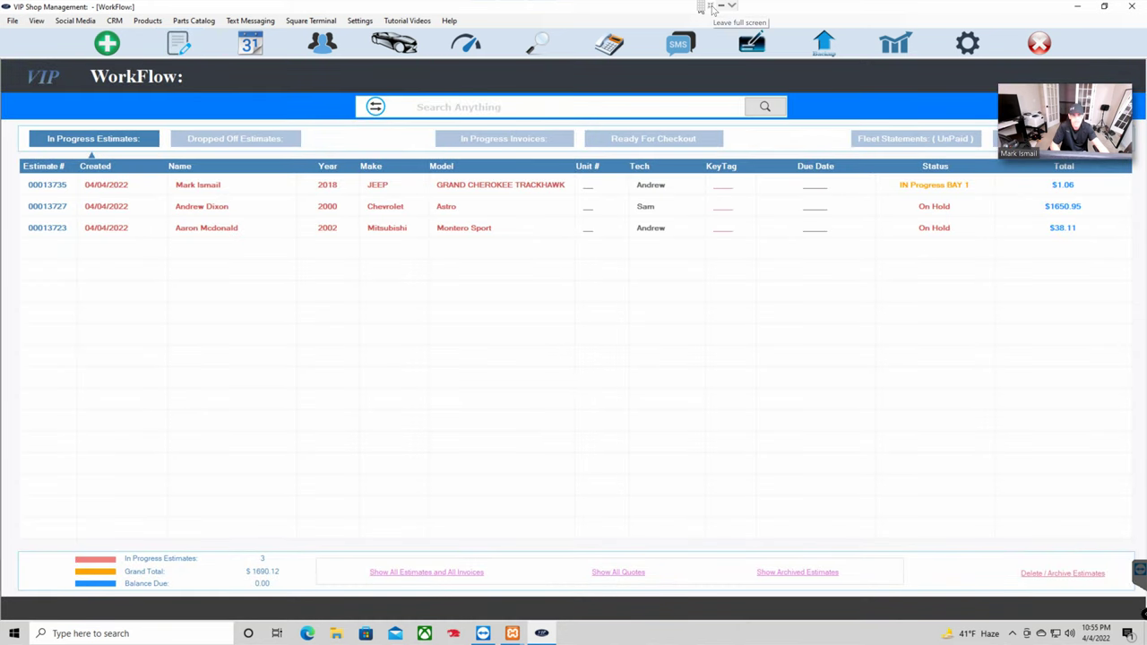
Step: Launch Tech Mode locally beside TeamViewer, refresh assignments, and open Andrew's Jeep Trackhawk estimate
click(711, 7)
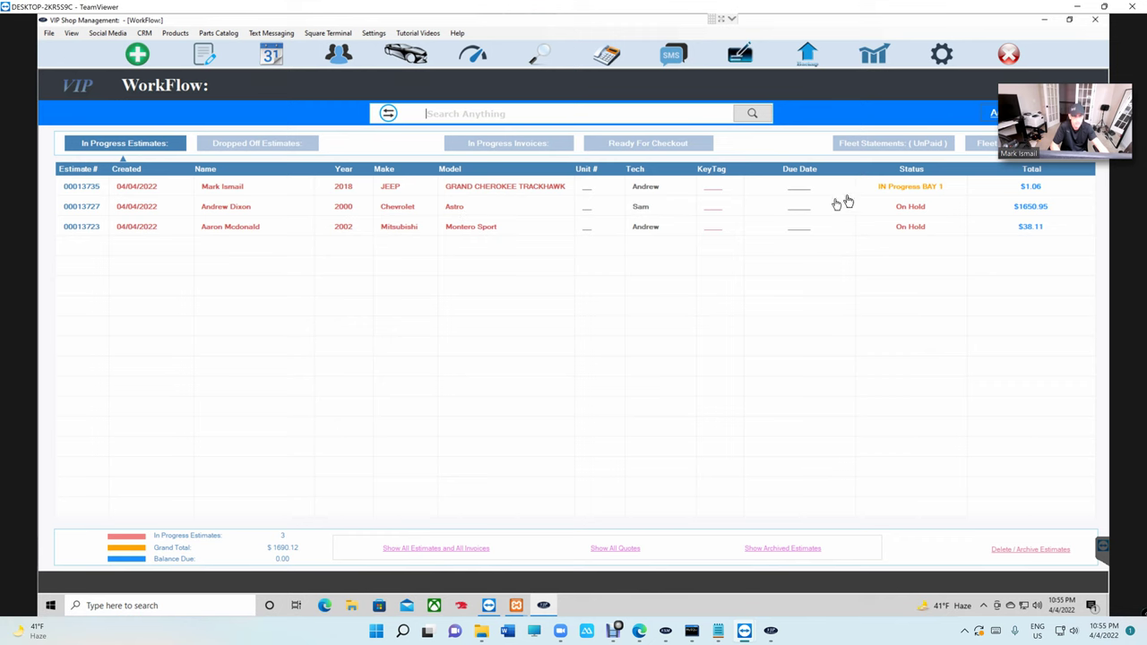
drag(856, 9, 18, 32)
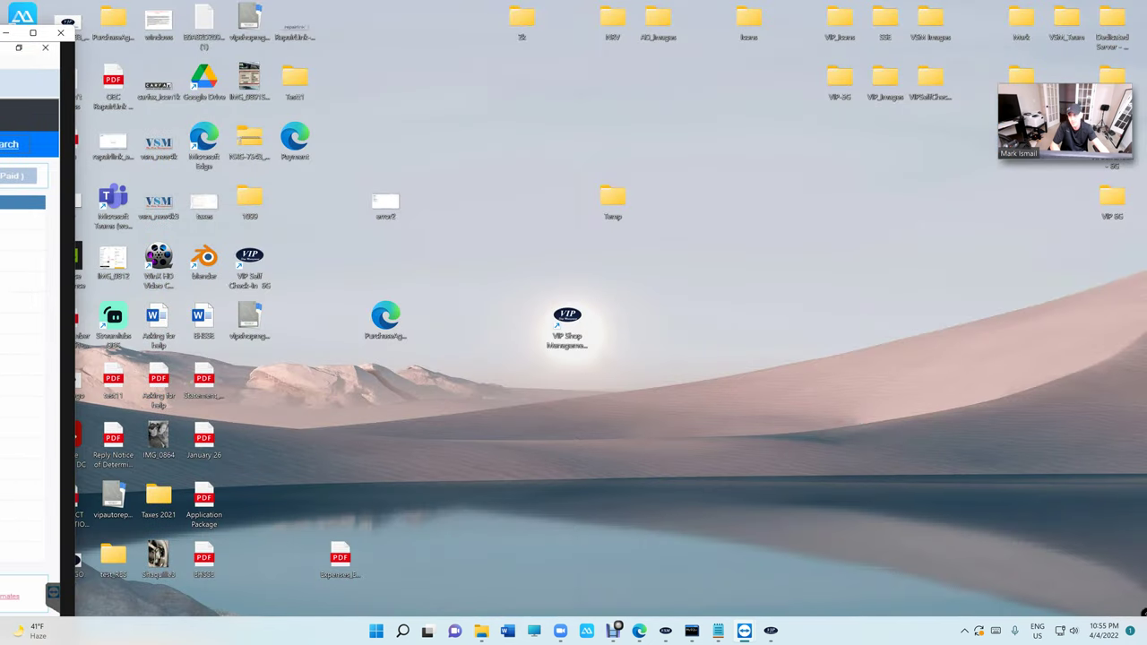
double_click(567, 321)
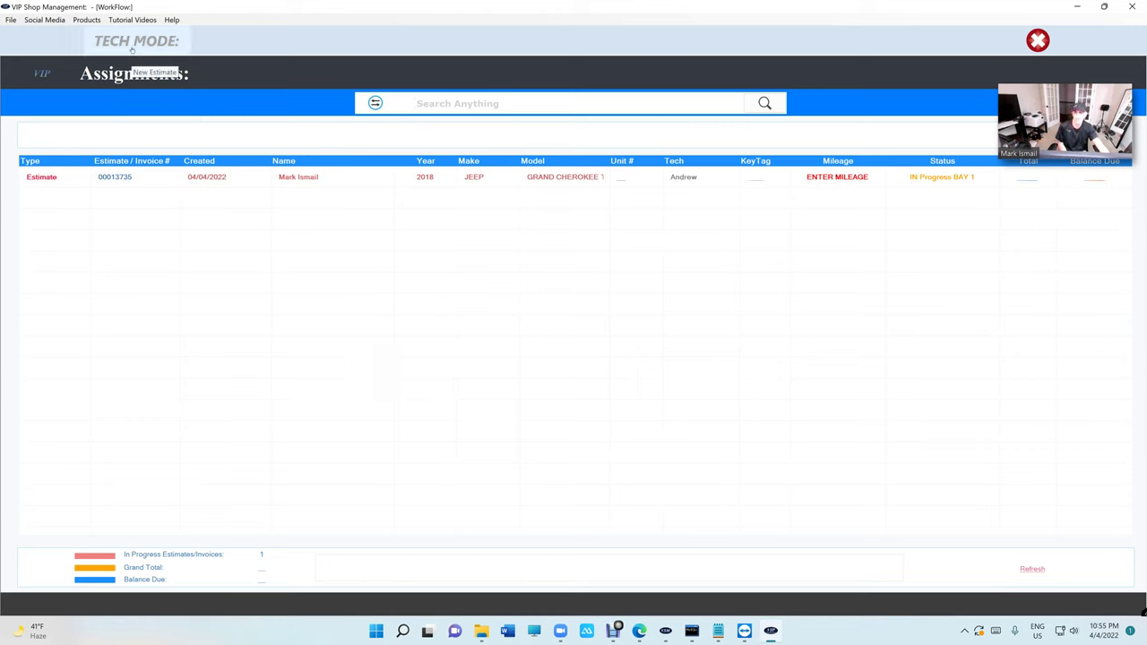
click(1024, 569)
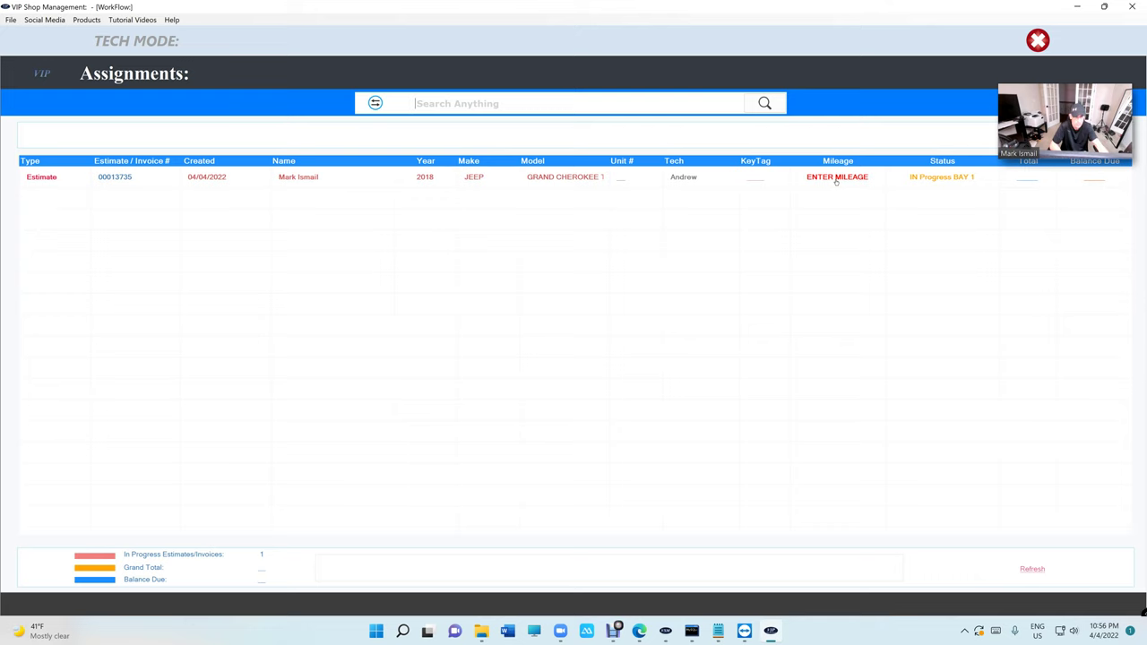
double_click(509, 179)
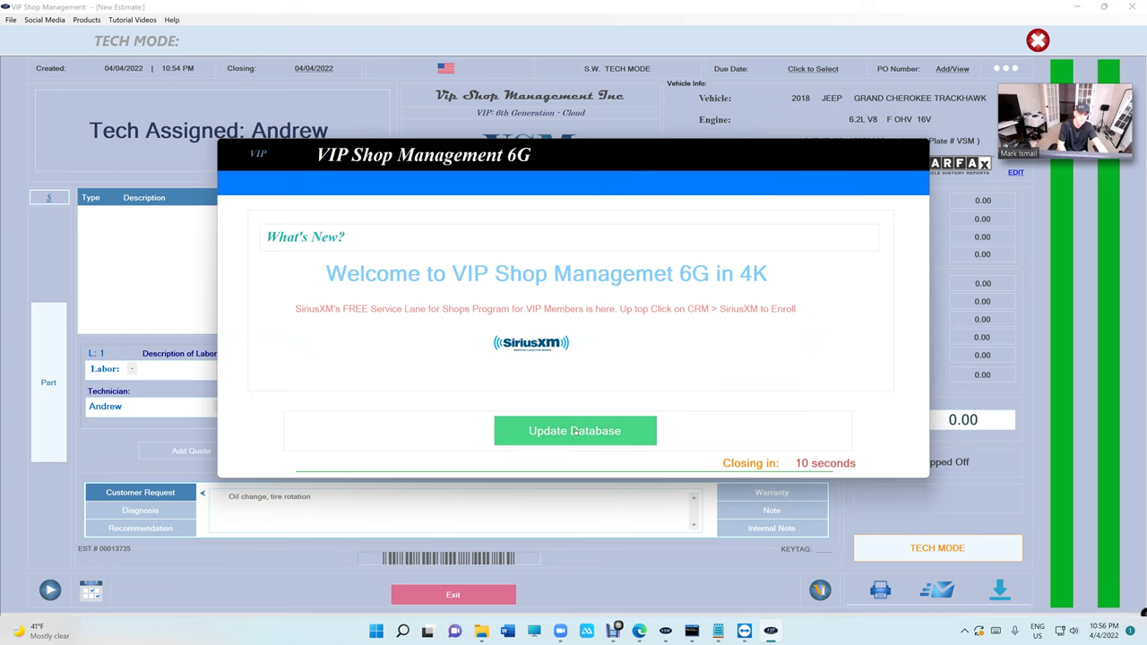
Step: Update the database, reopen the Jeep estimate, and record mileage 126365
click(574, 431)
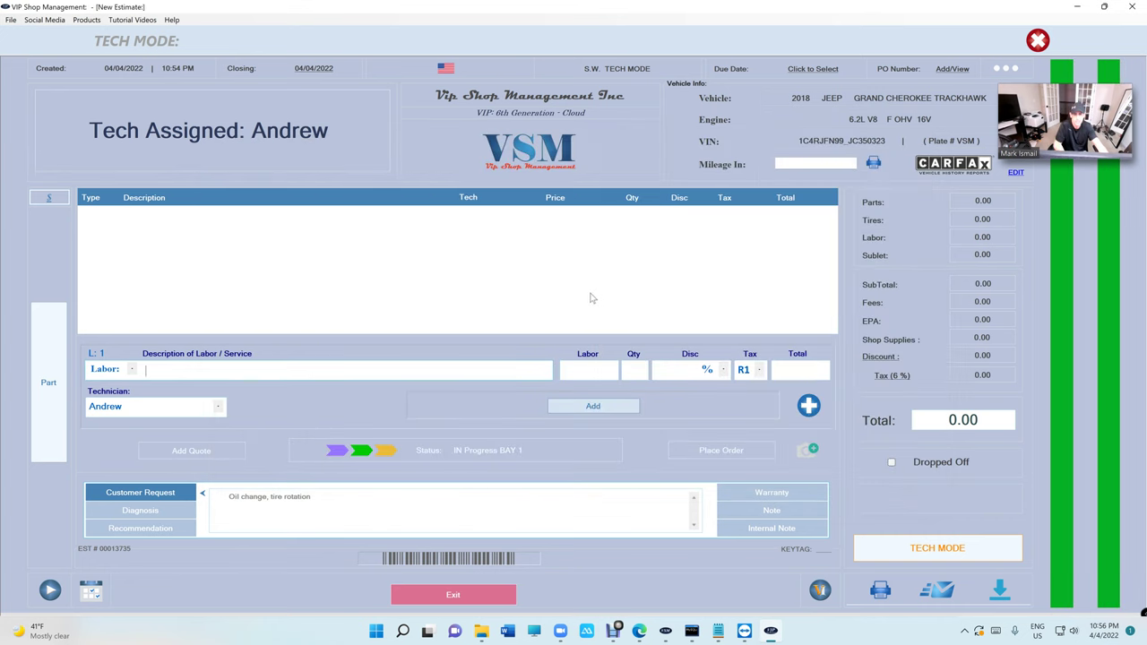
double_click(589, 177)
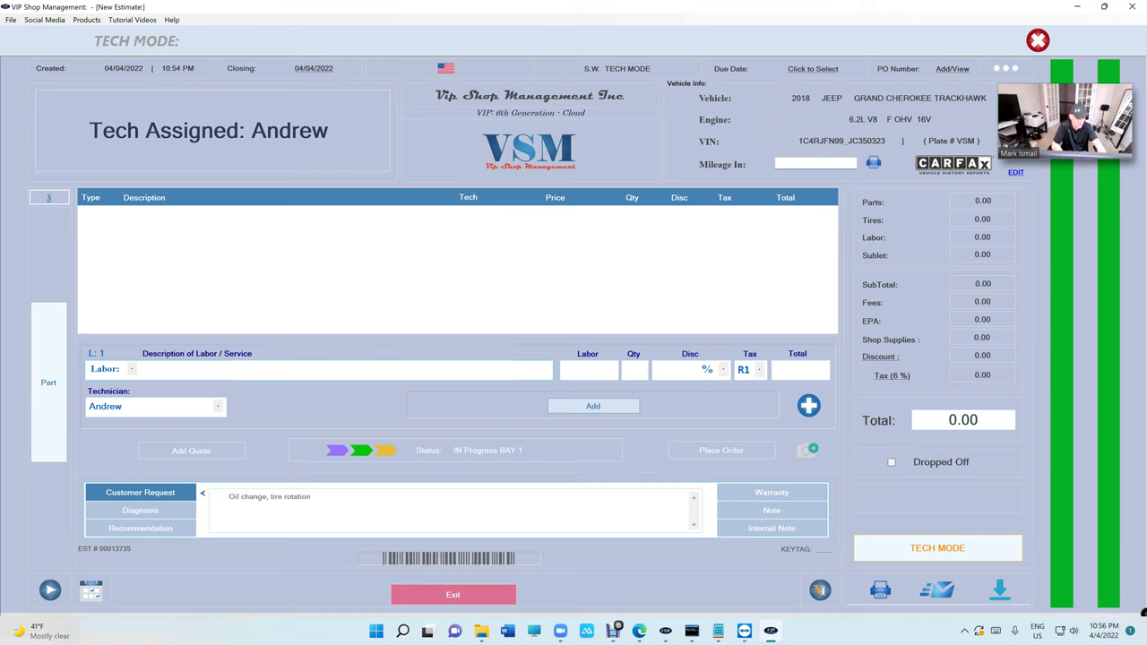
text(126365)
key(Return)
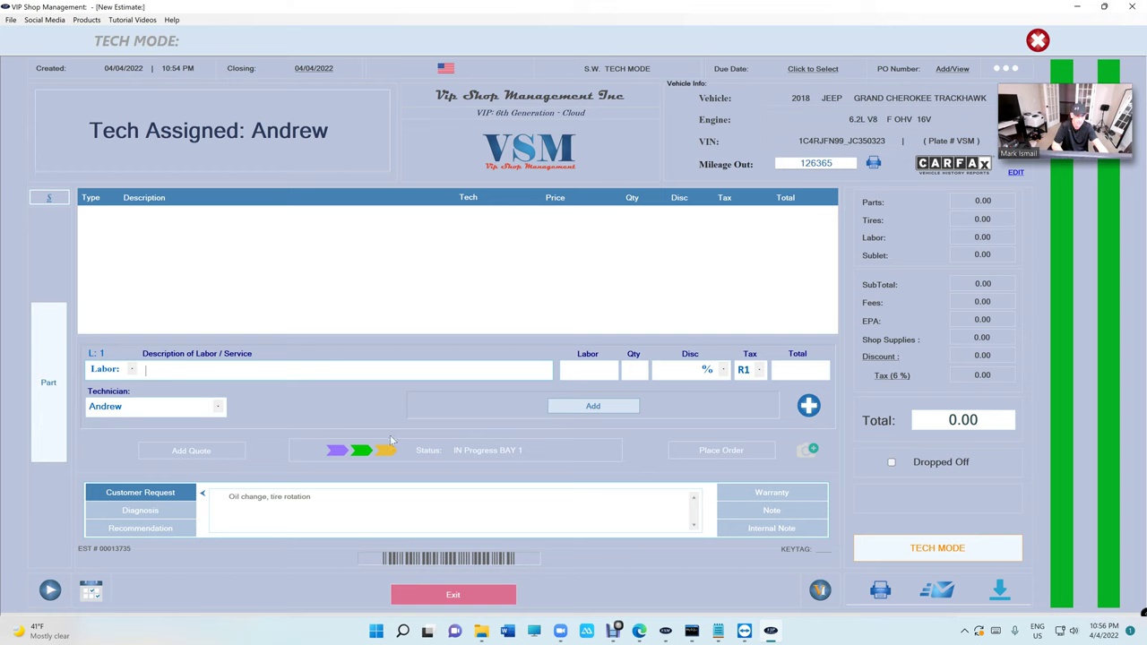
Step: Add the diagnosis note 'It needs ball joint' and exit to the assignments list
click(179, 517)
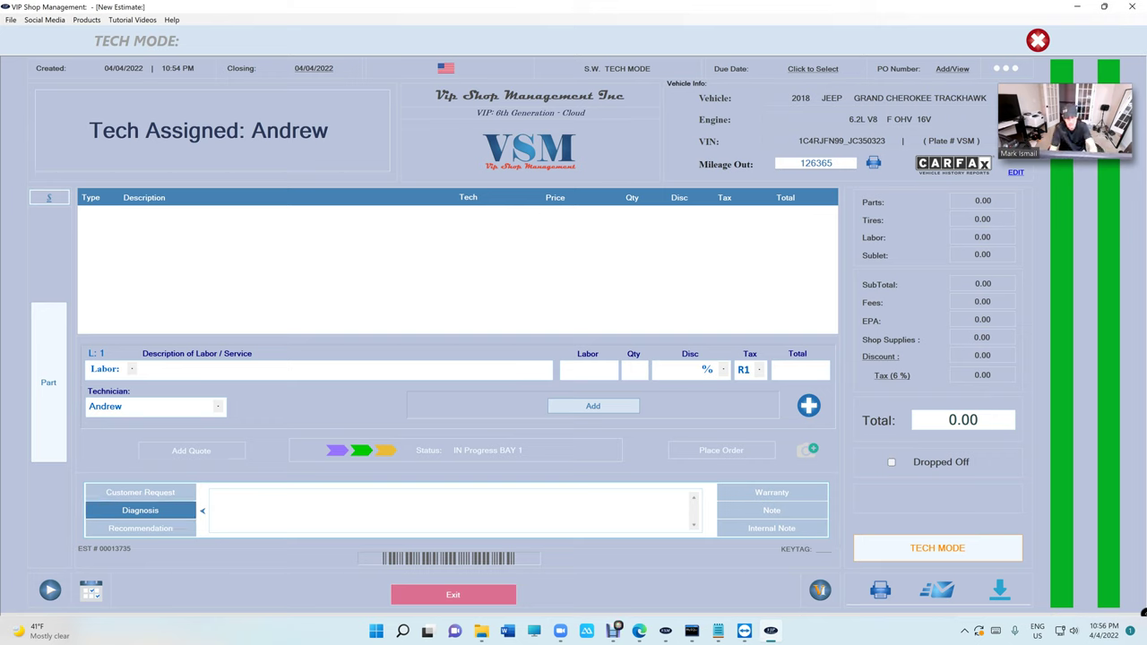
text(It needs ball joint)
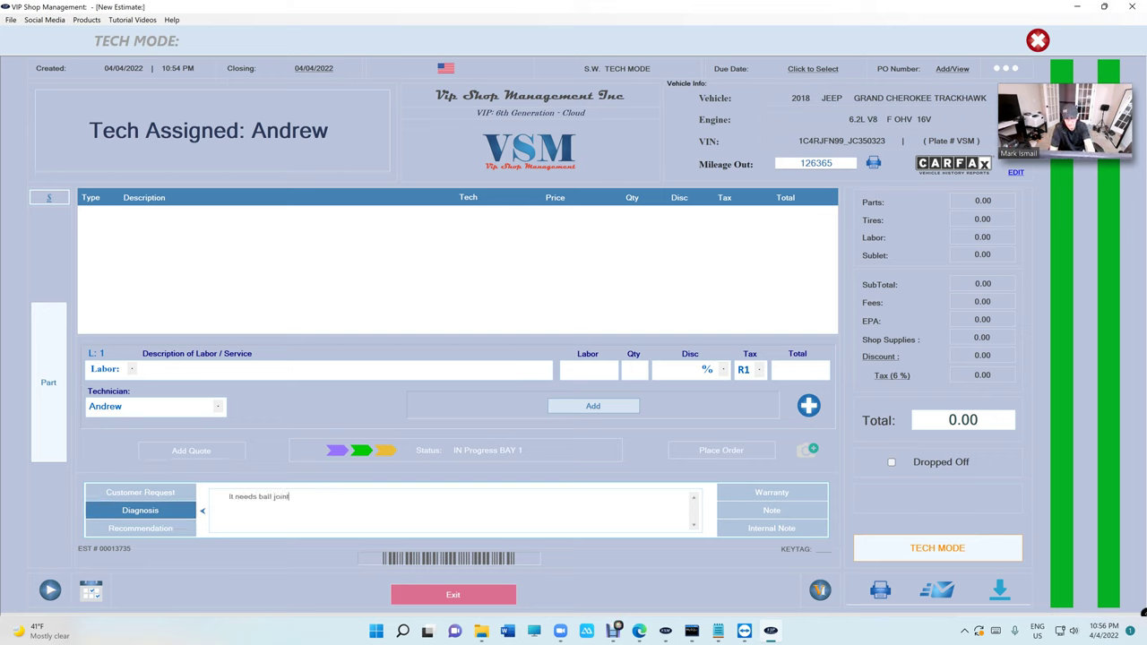
click(350, 368)
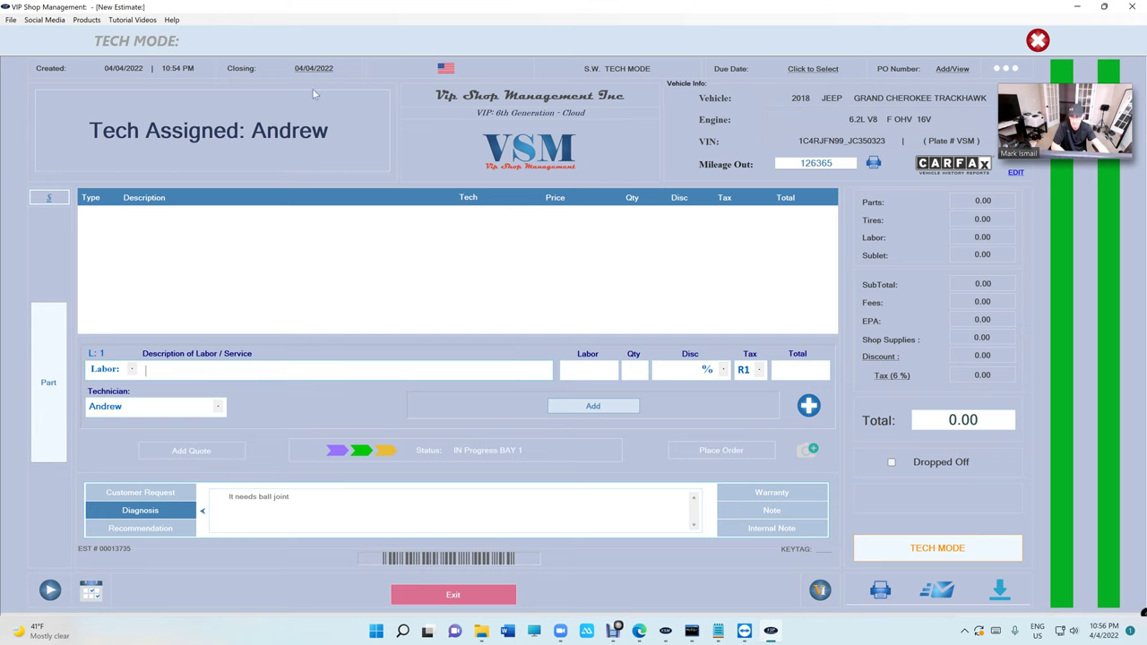
click(475, 595)
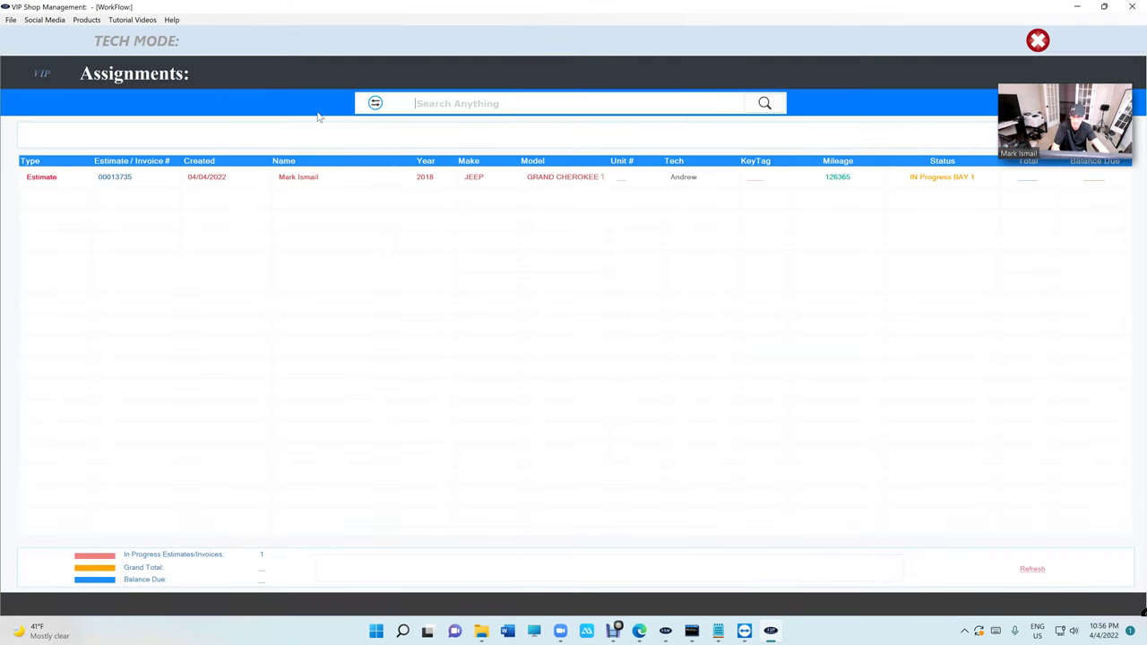
Step: Close the Jeep estimate in Tech Mode and return to the remote admin session
double_click(329, 176)
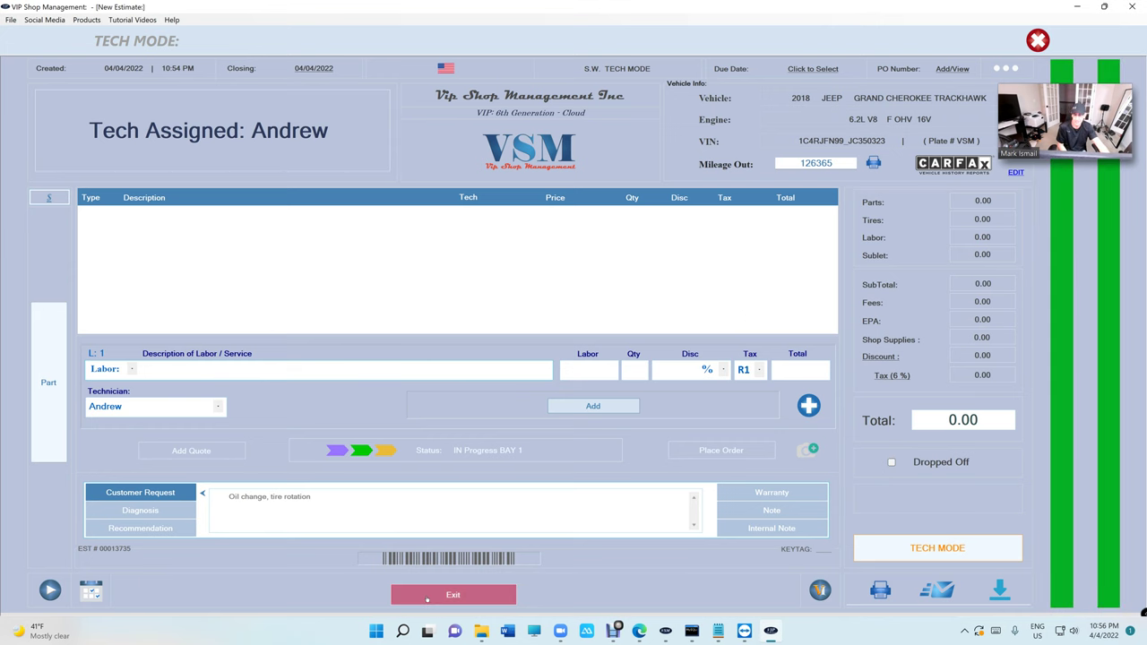
click(475, 595)
key(super+d)
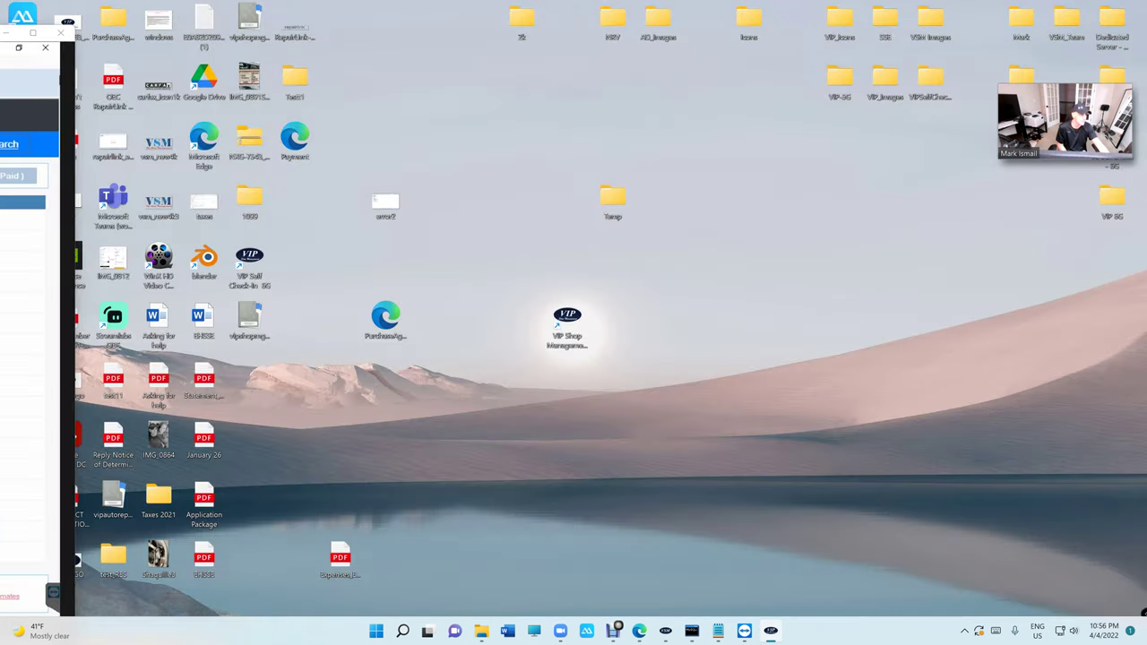
key(super+d)
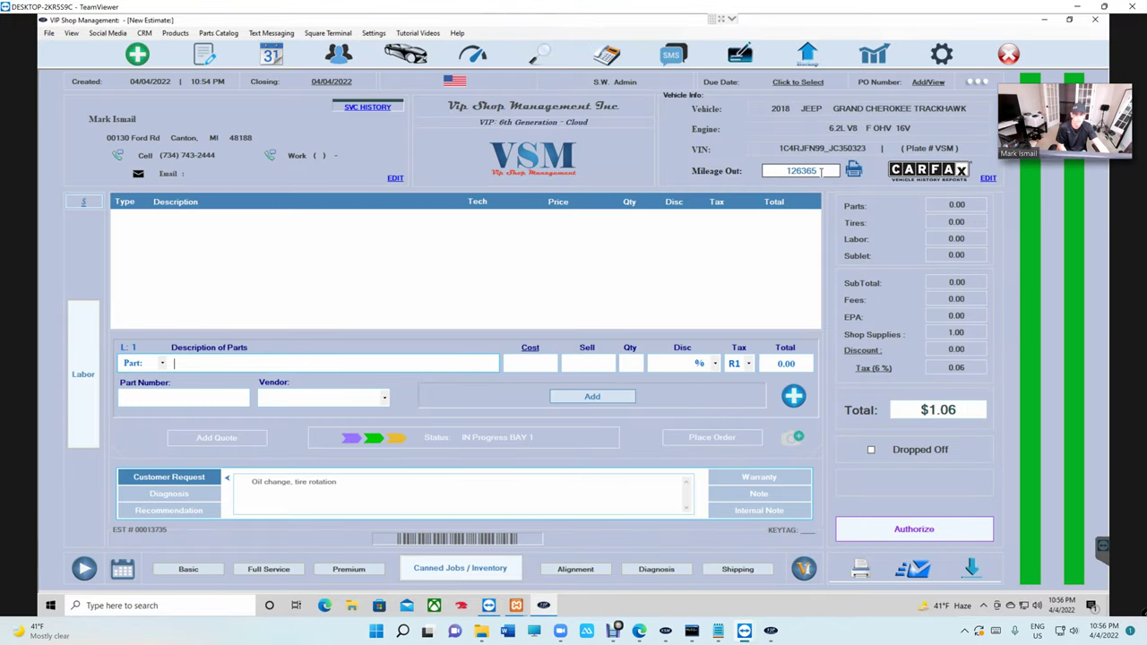
Step: Add the Basic oil-change canned job to the Jeep estimate, totaling $37.47
click(426, 578)
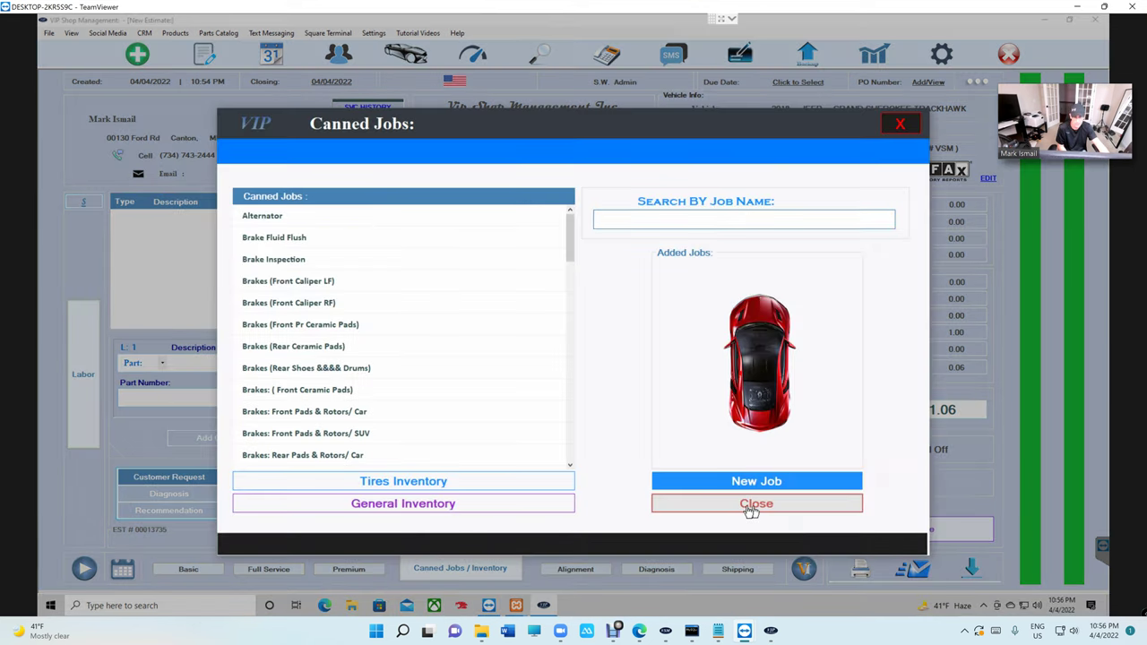
click(757, 506)
click(199, 573)
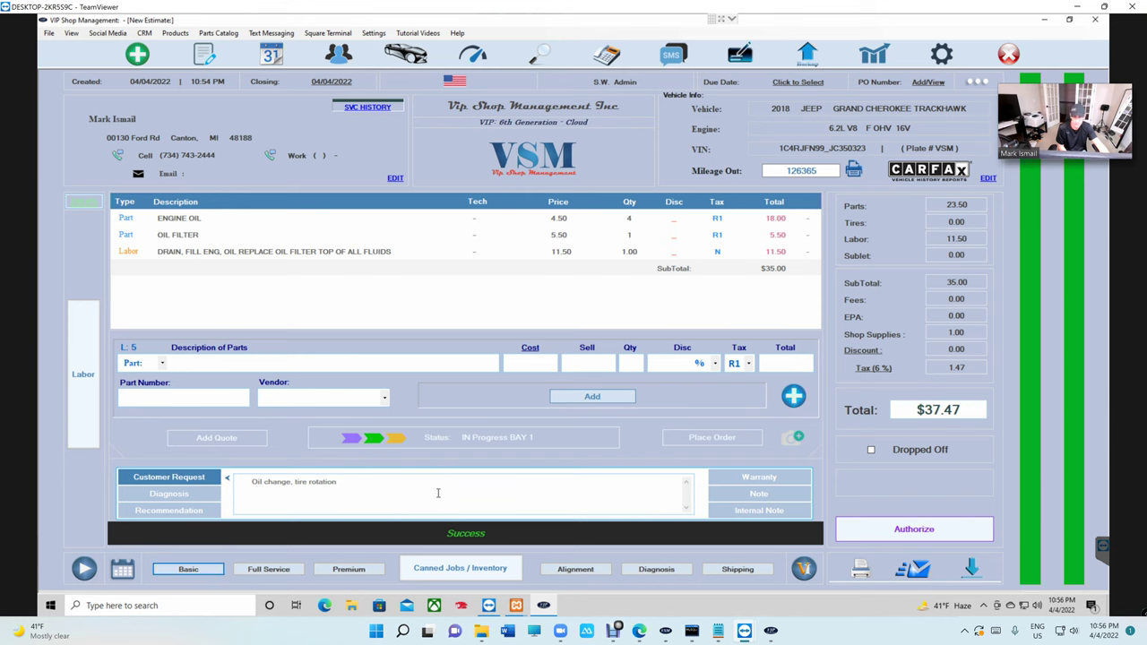
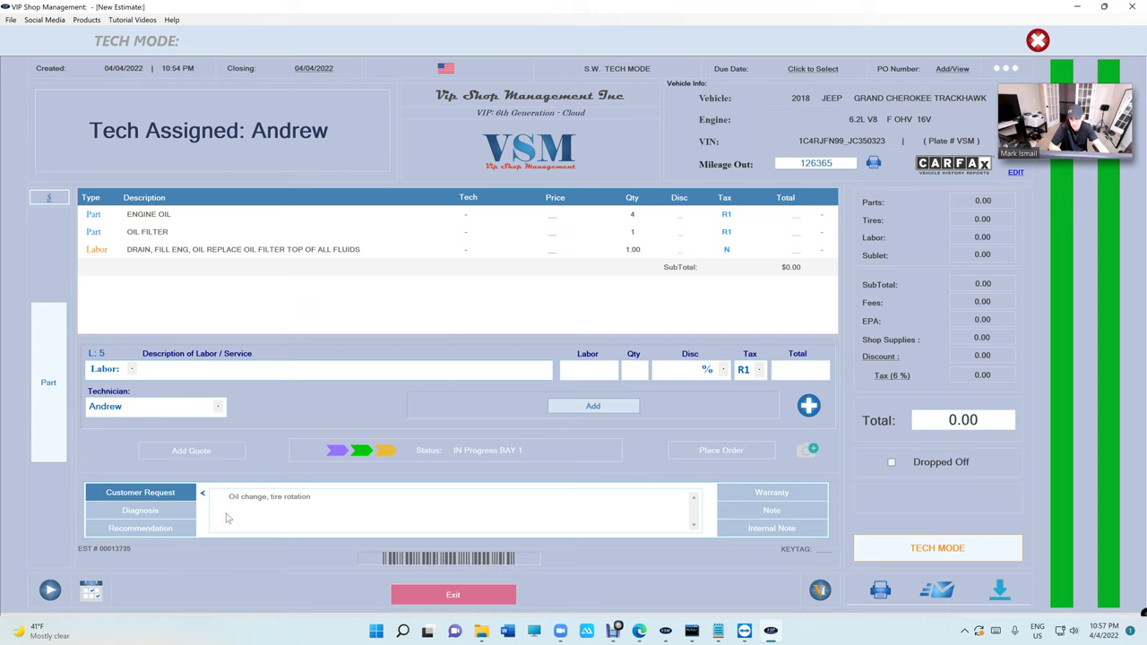
Step: Review the 'It needs ball joint' diagnosis, add recommendation 'It needs 4 tires', and exit the estimate
click(161, 370)
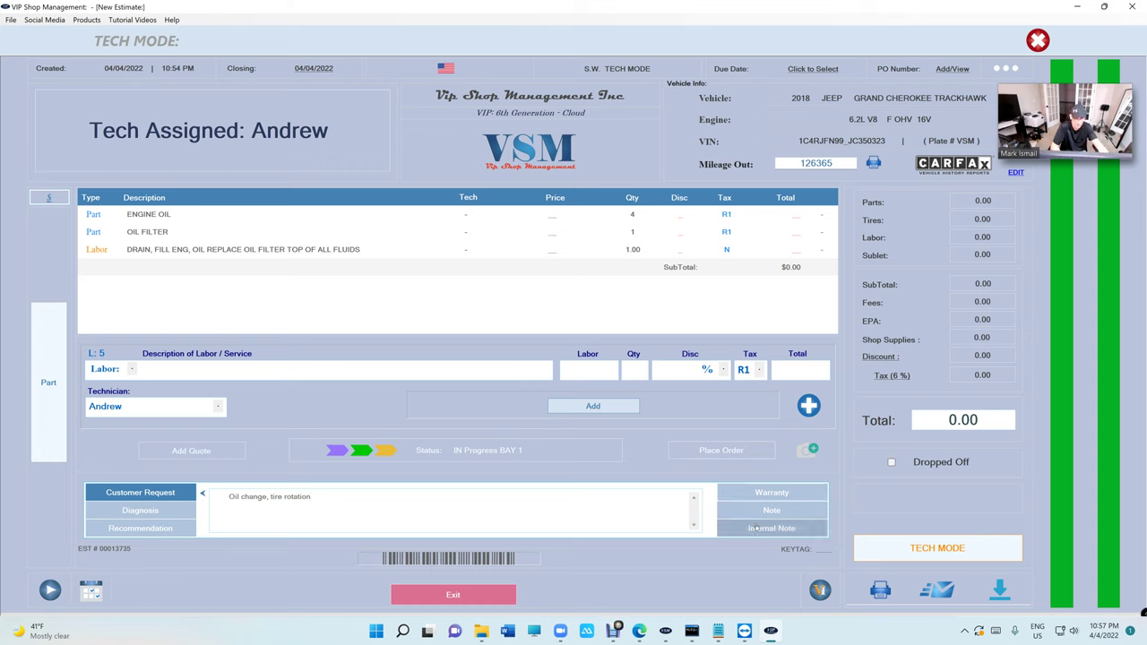
click(166, 509)
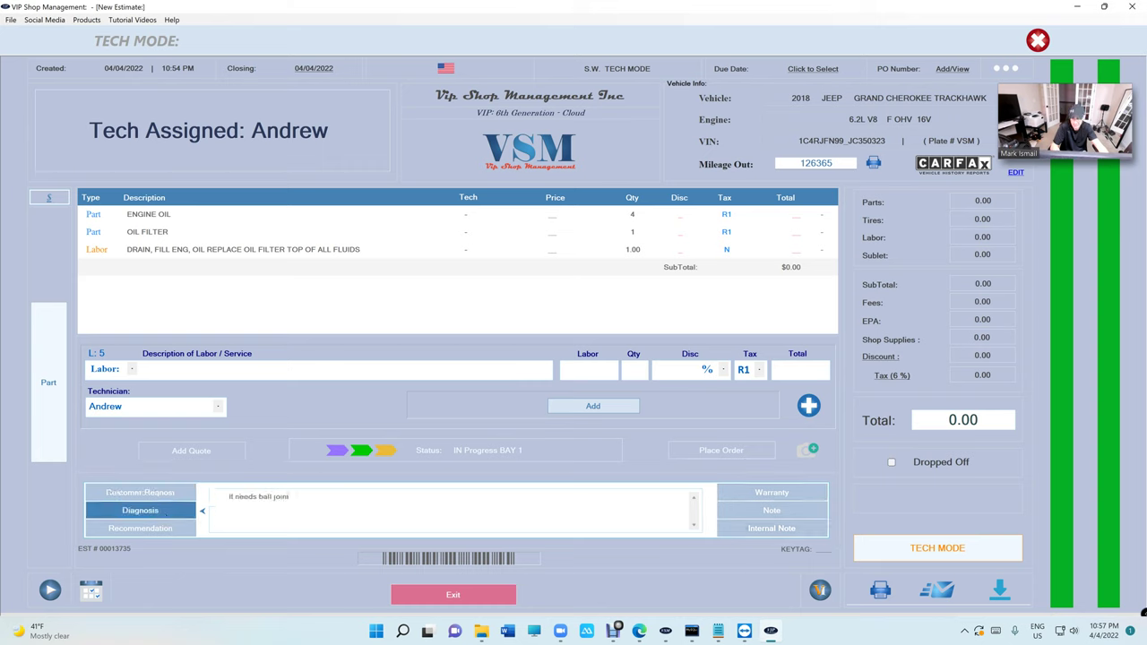
click(144, 528)
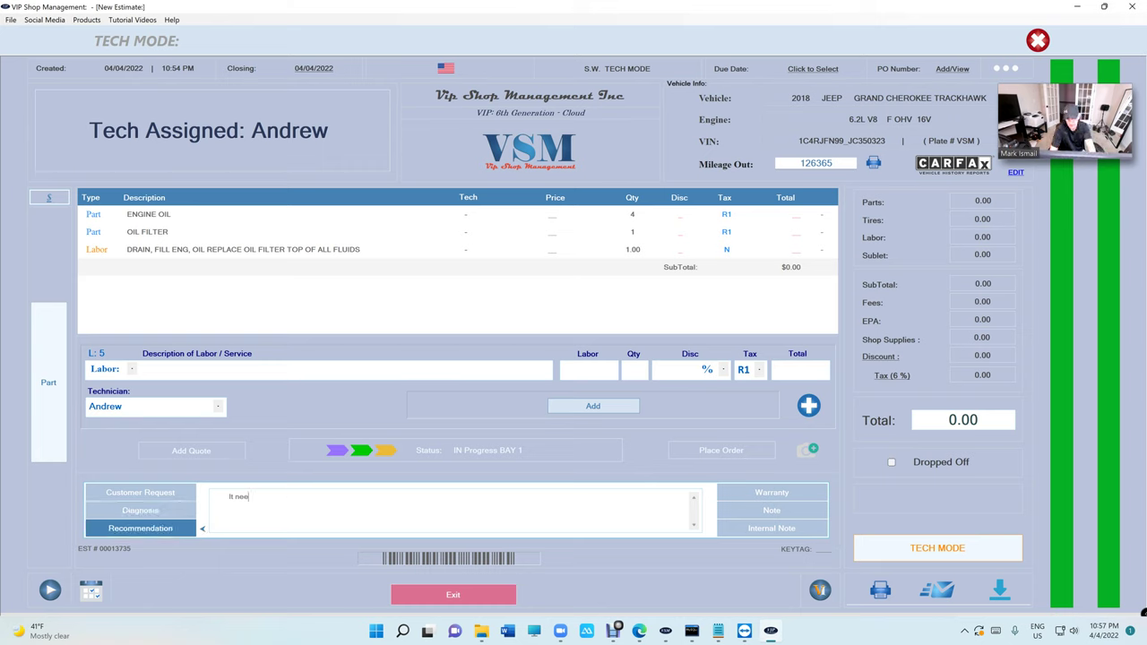
text(It needs 4 tires)
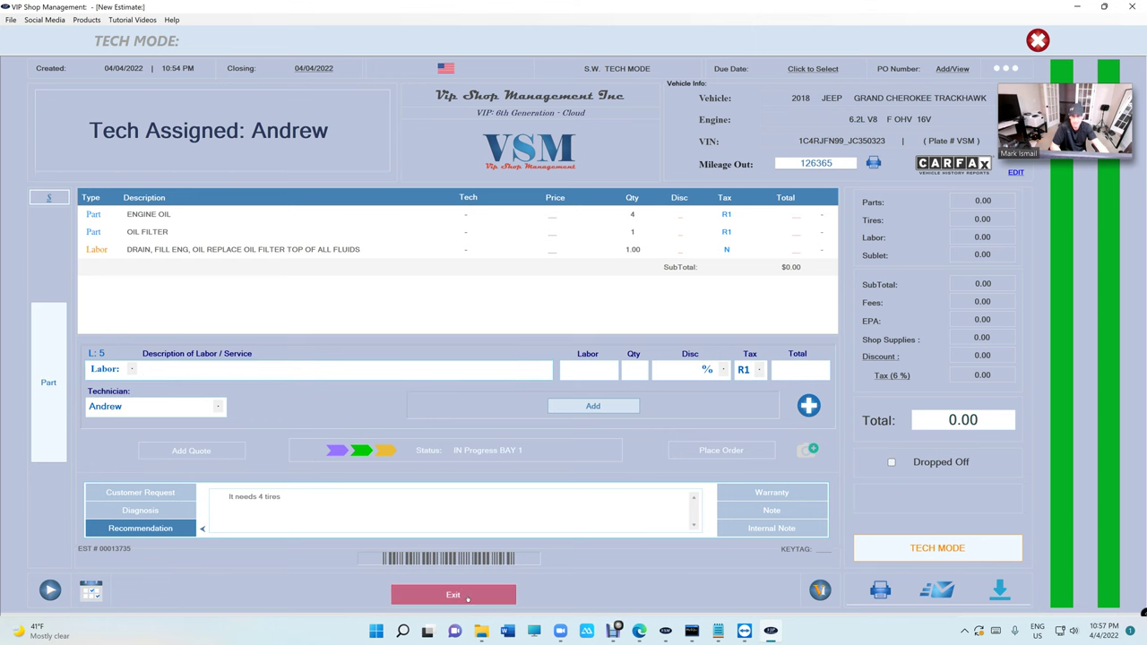
click(453, 595)
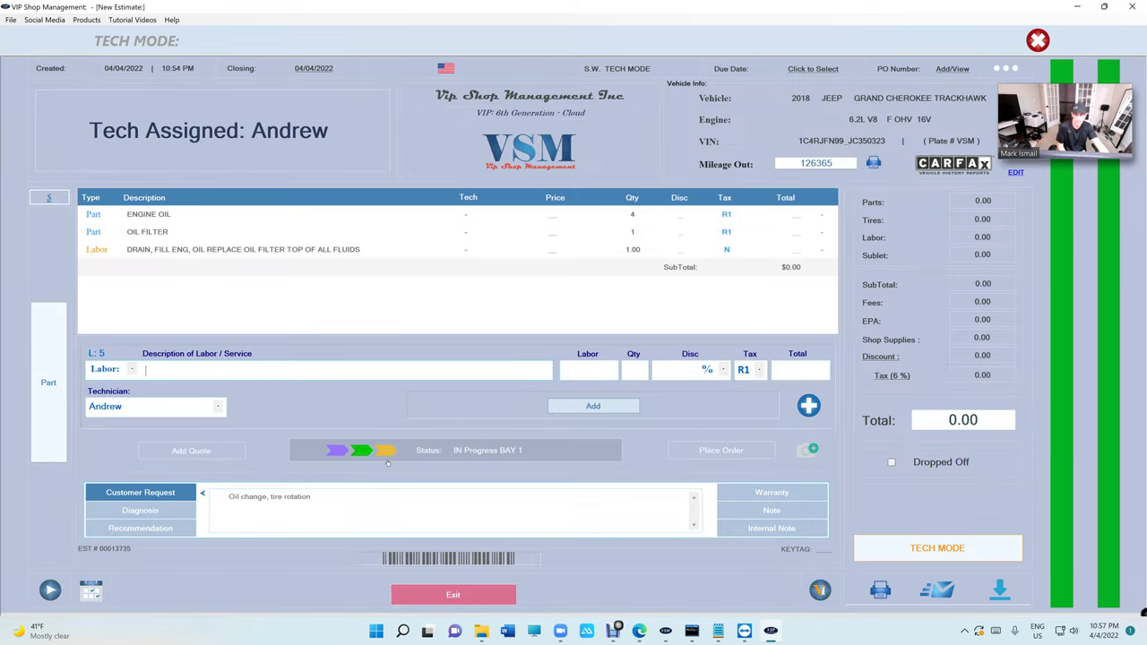
Step: Set the Jeep job status to Diagnosis Completed, exit, and minimize the tech-mode window
click(422, 457)
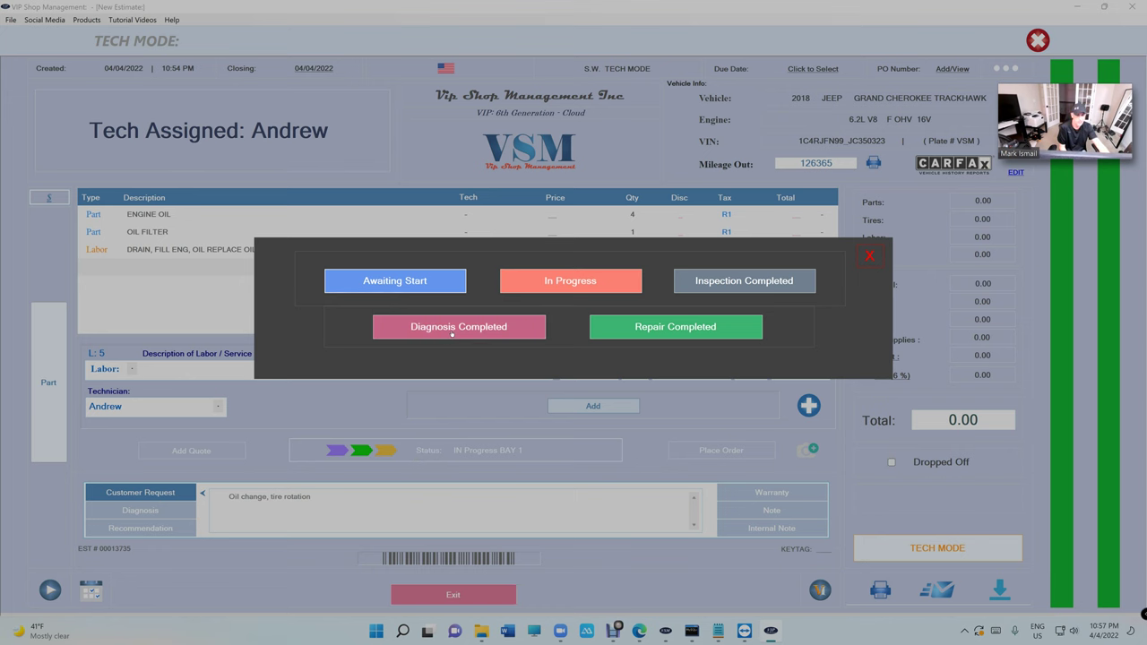
click(452, 328)
click(449, 596)
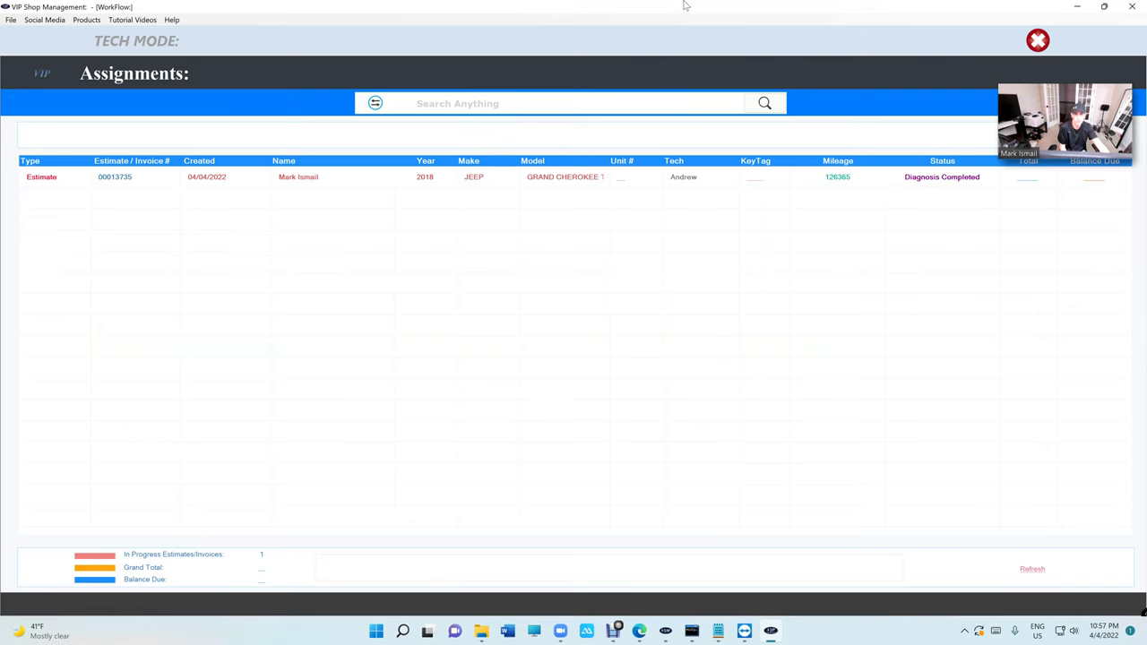
double_click(687, 6)
click(932, 7)
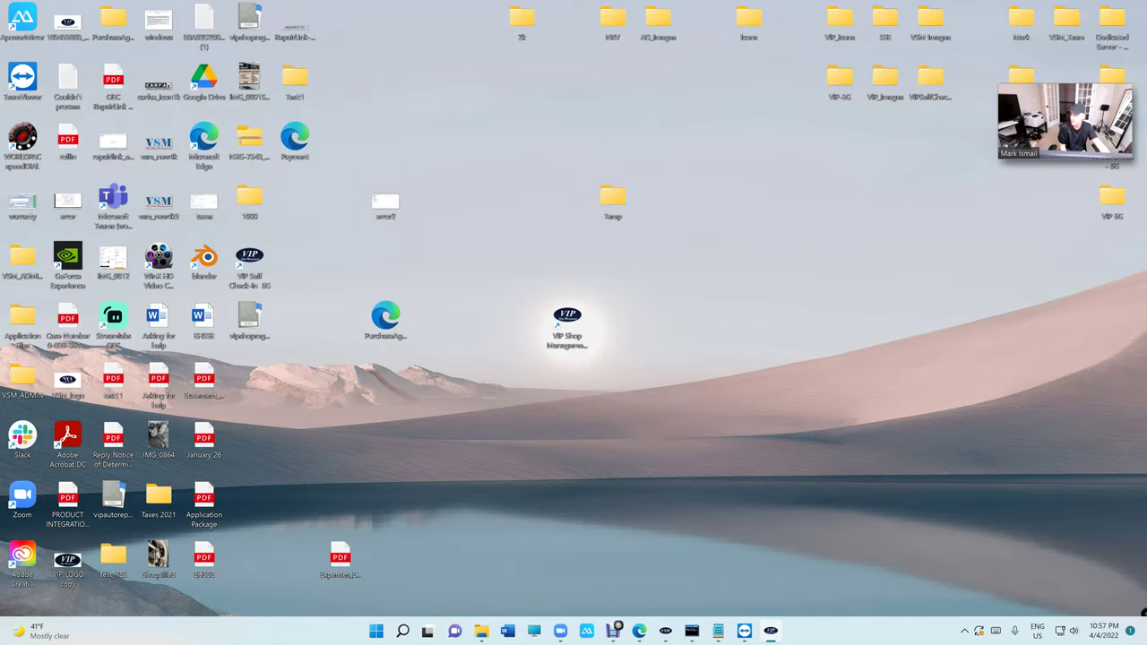
Step: In the remote admin session, authorize the Jeep estimate into an invoice
click(744, 630)
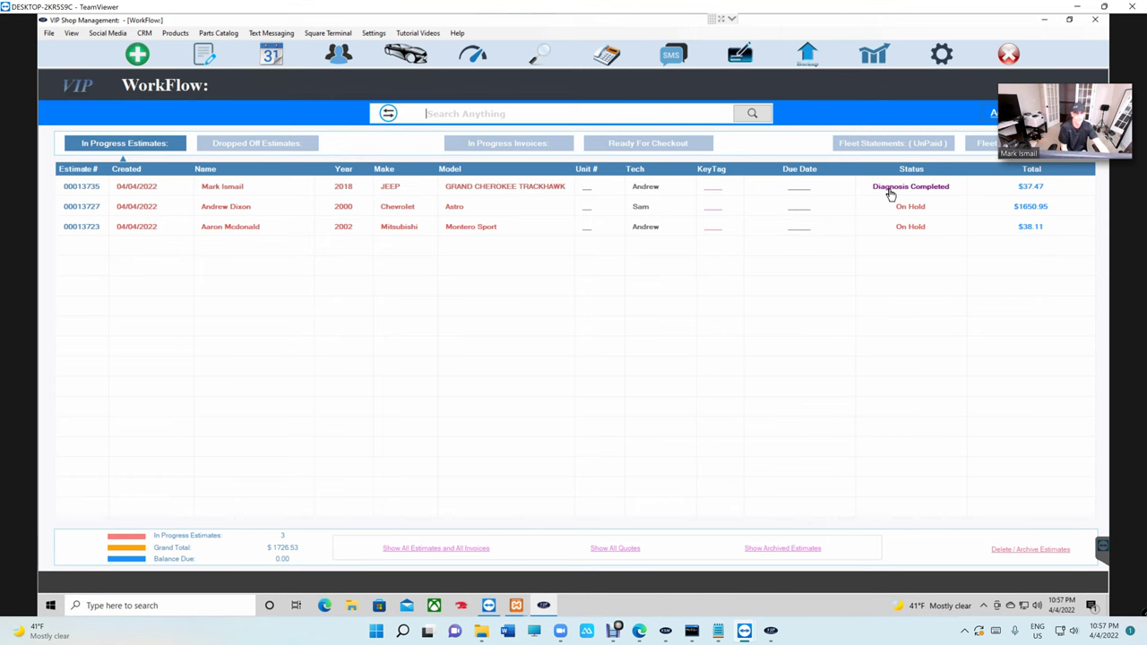
double_click(889, 193)
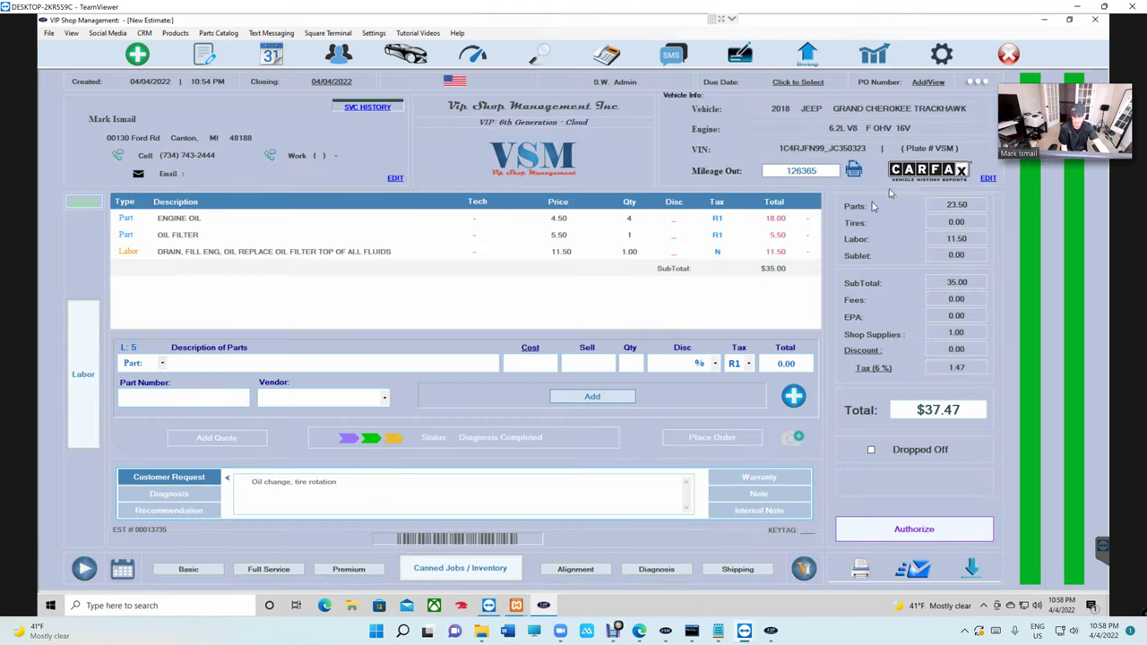
click(932, 538)
click(771, 332)
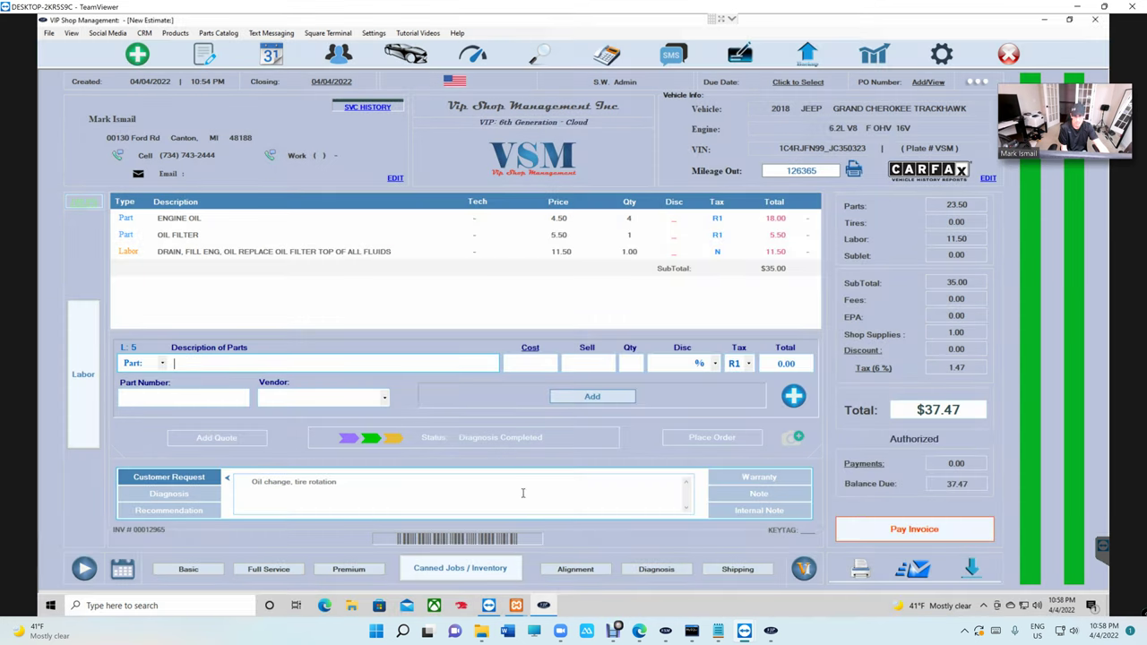
Step: Set the Jeep invoice status to Ready for Checkout and show the local desktop
click(512, 446)
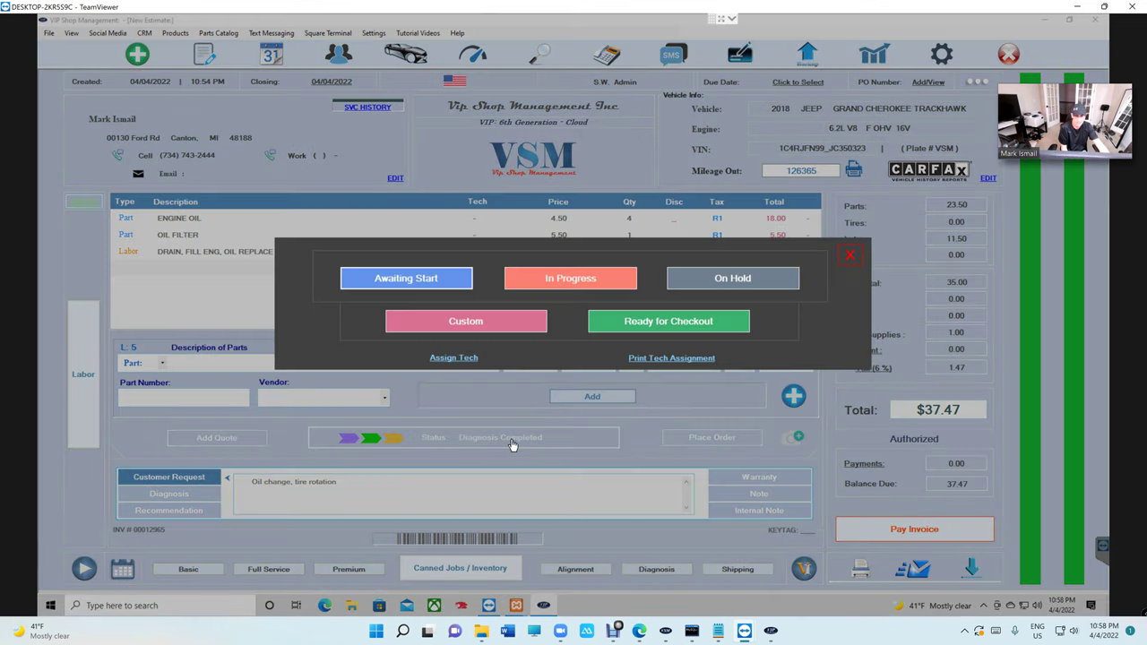
click(667, 328)
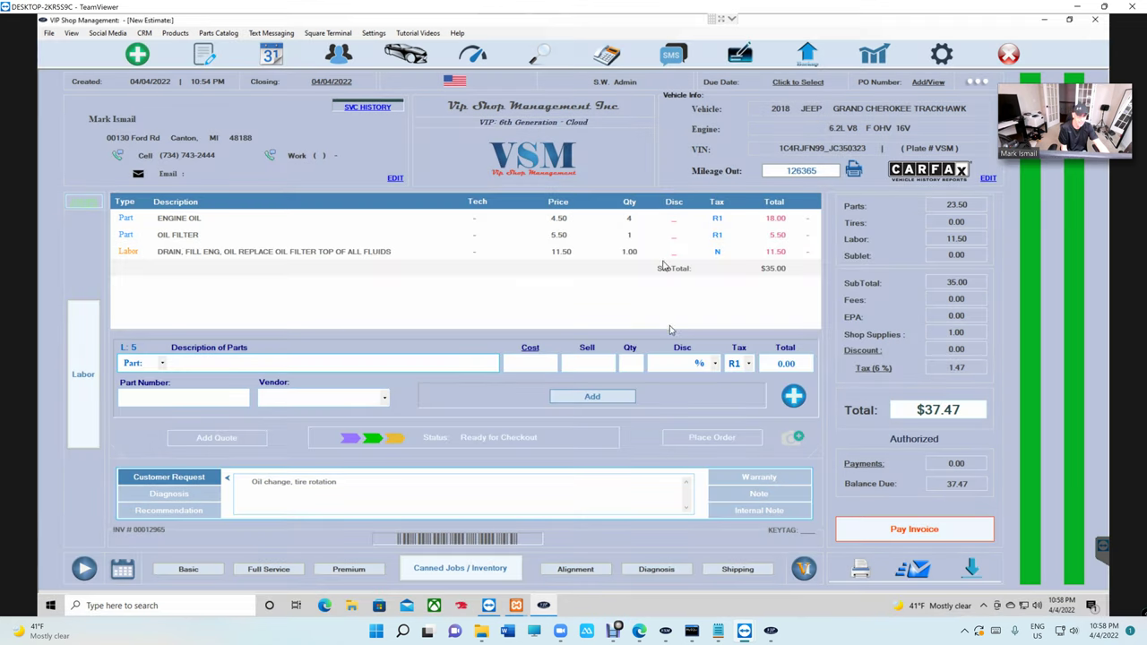
click(1144, 629)
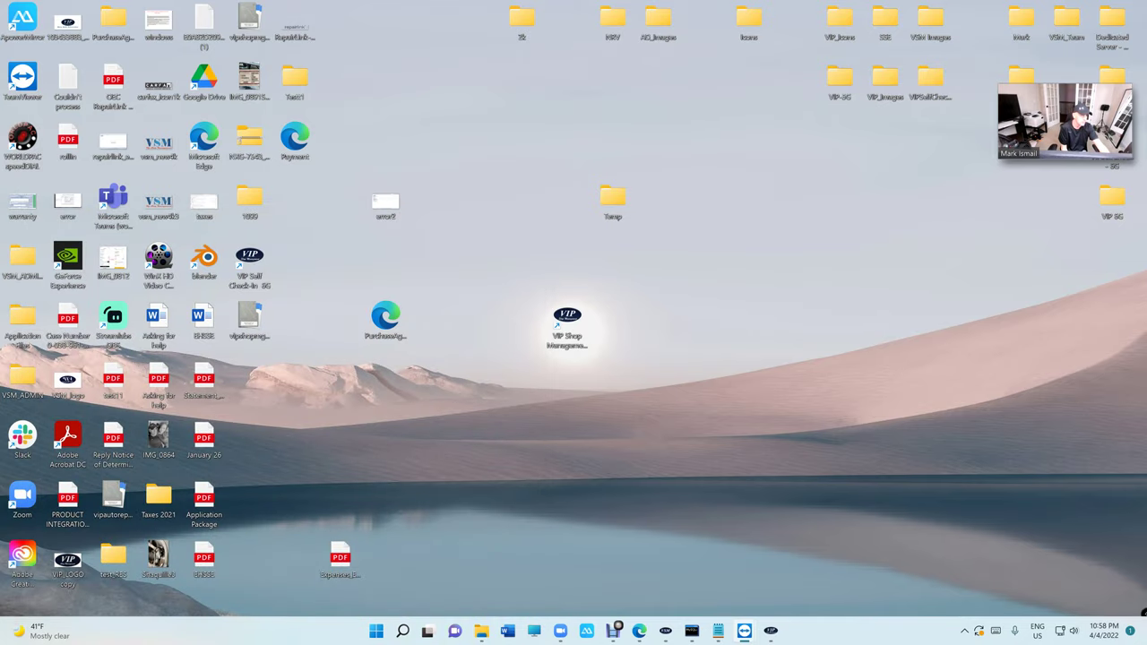
Step: Bring up the tech-mode Assignments window and maximize it to show the 2007 Honda Accord estimate
click(771, 631)
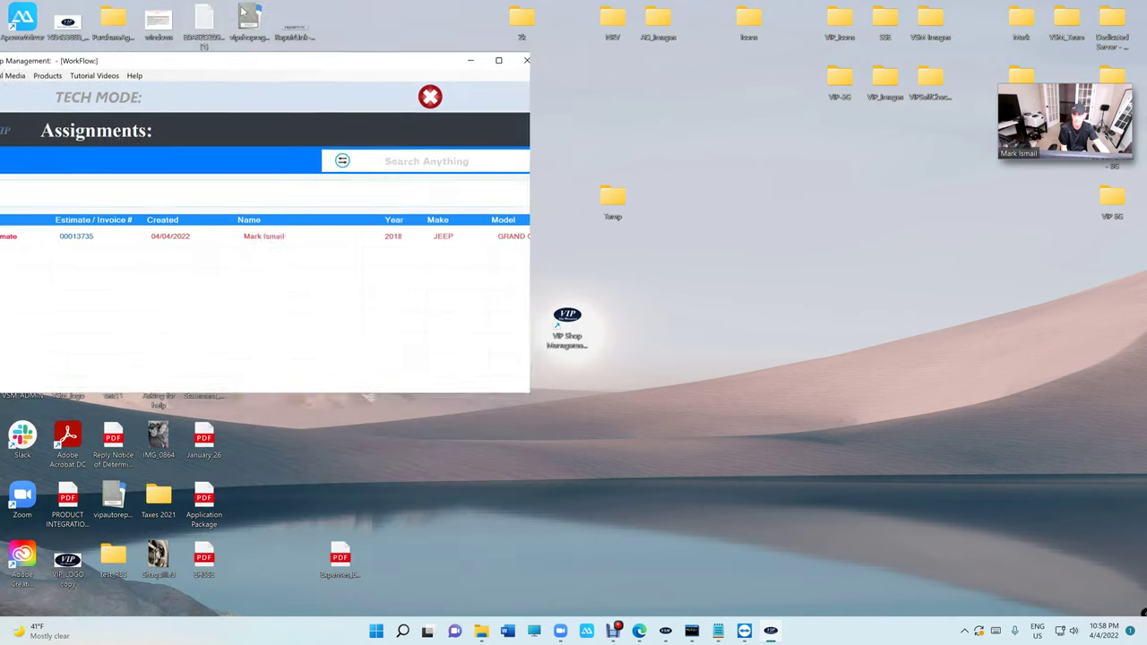
double_click(212, 63)
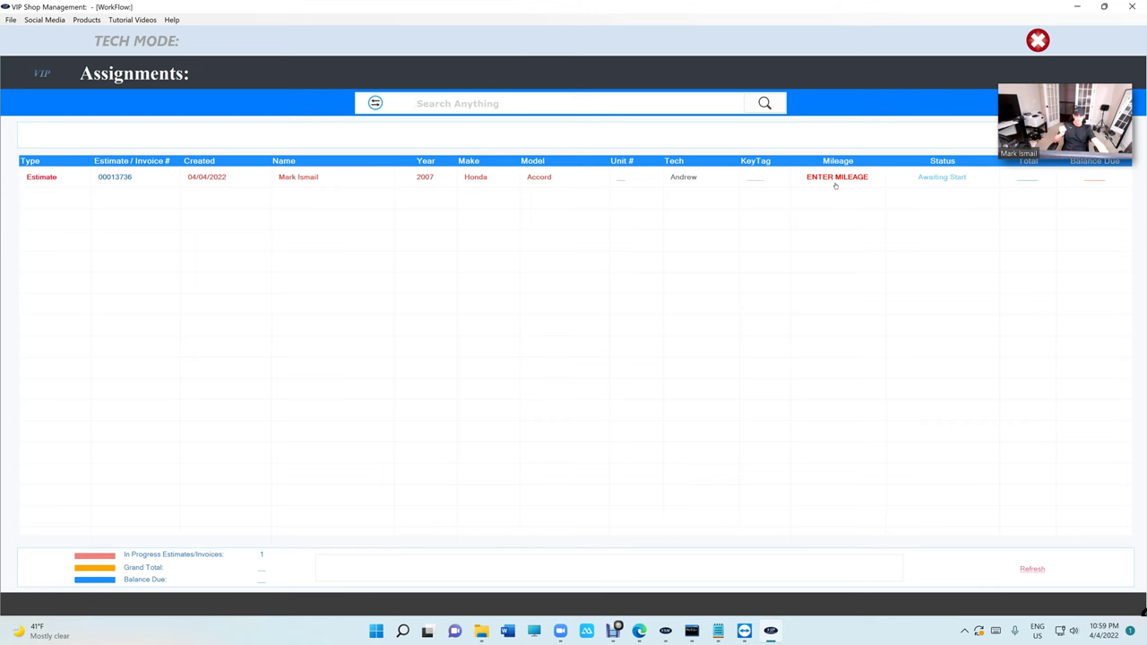
Step: Set the Honda Accord's drivetrain to FWD and colour to White in vehicle details, and save
click(835, 186)
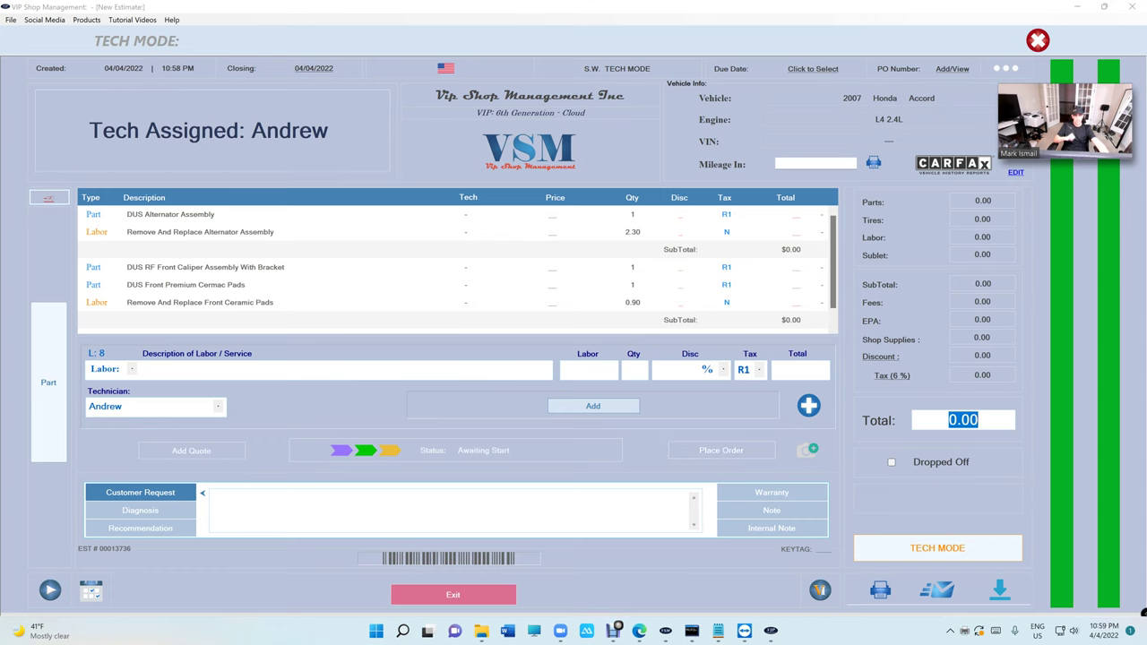
click(1015, 173)
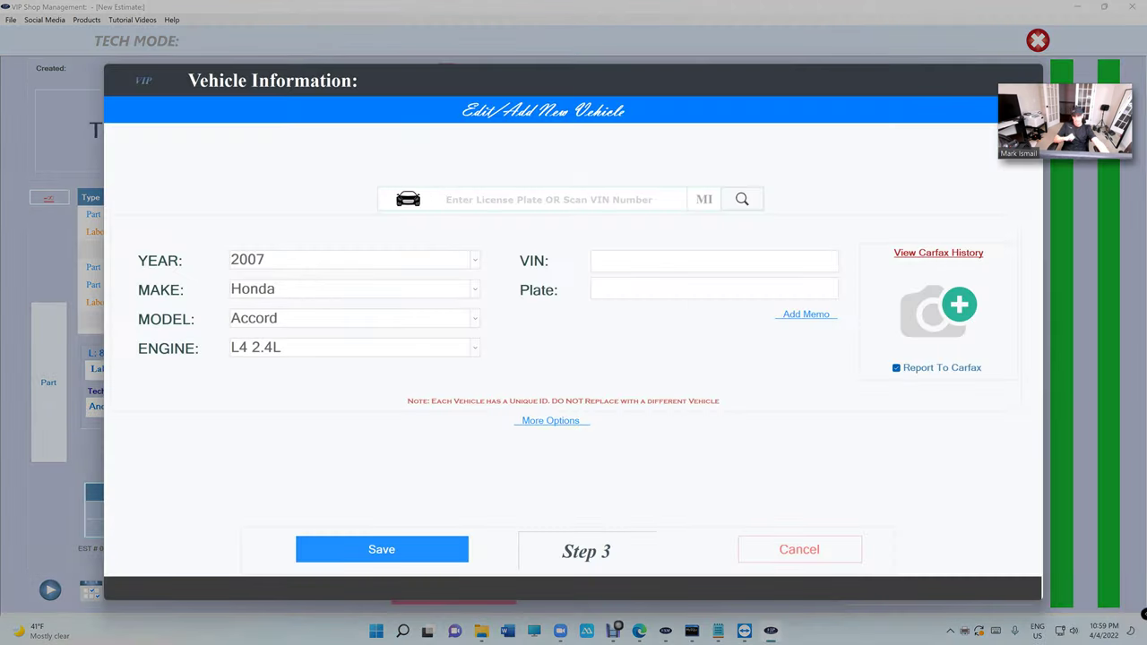
click(551, 420)
click(457, 386)
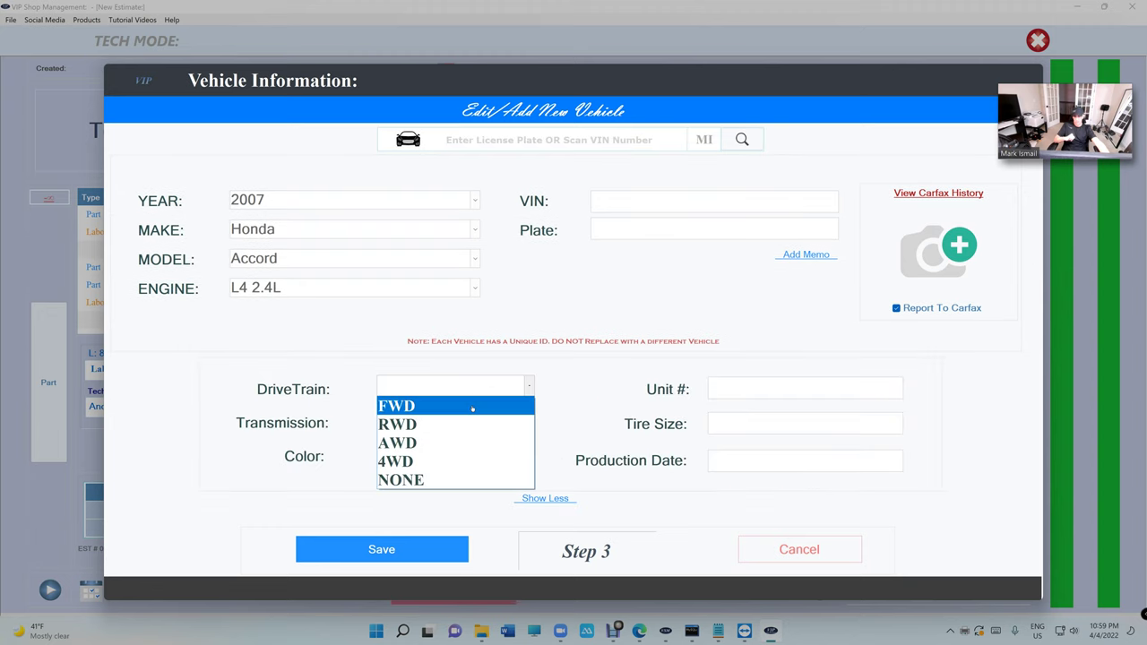
click(461, 405)
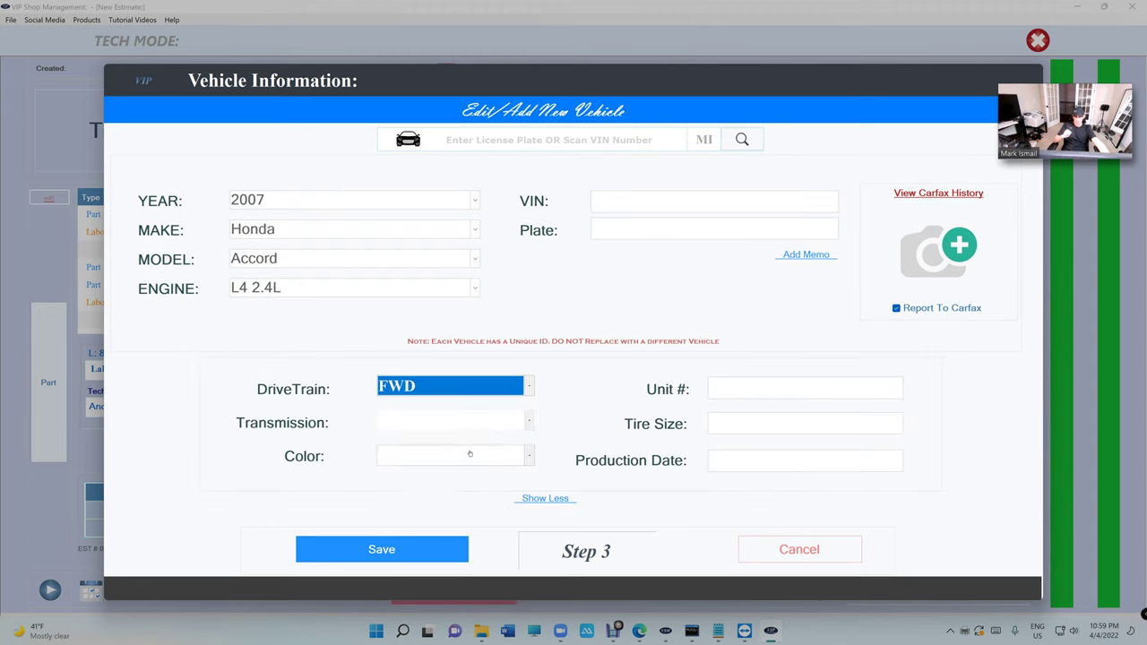
click(470, 453)
click(440, 417)
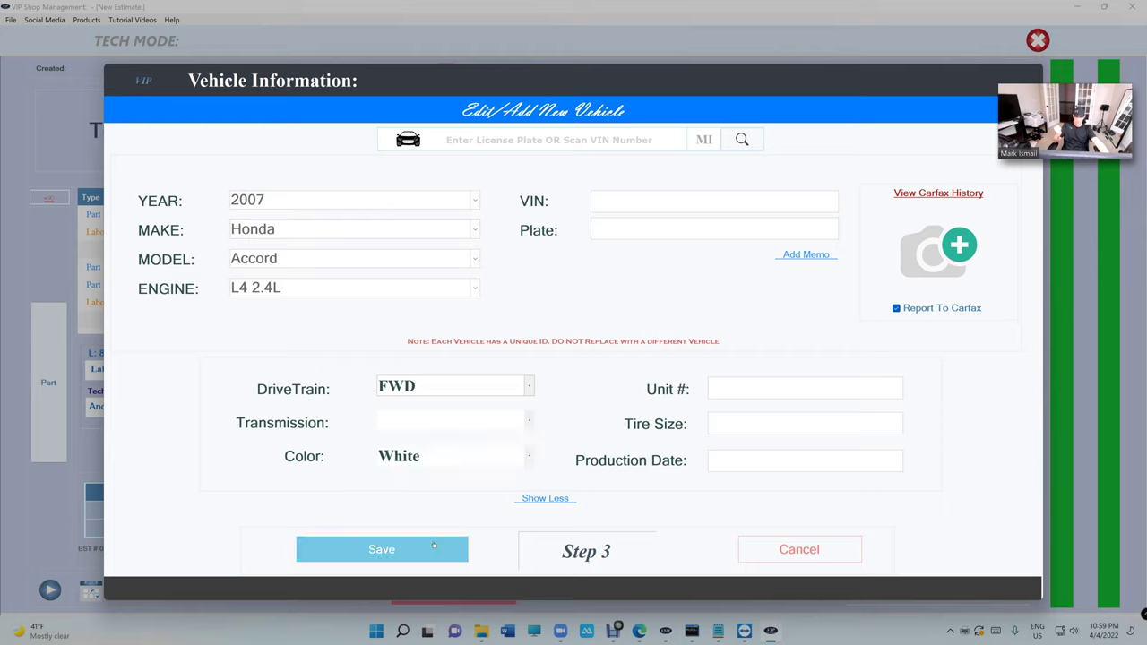
click(433, 547)
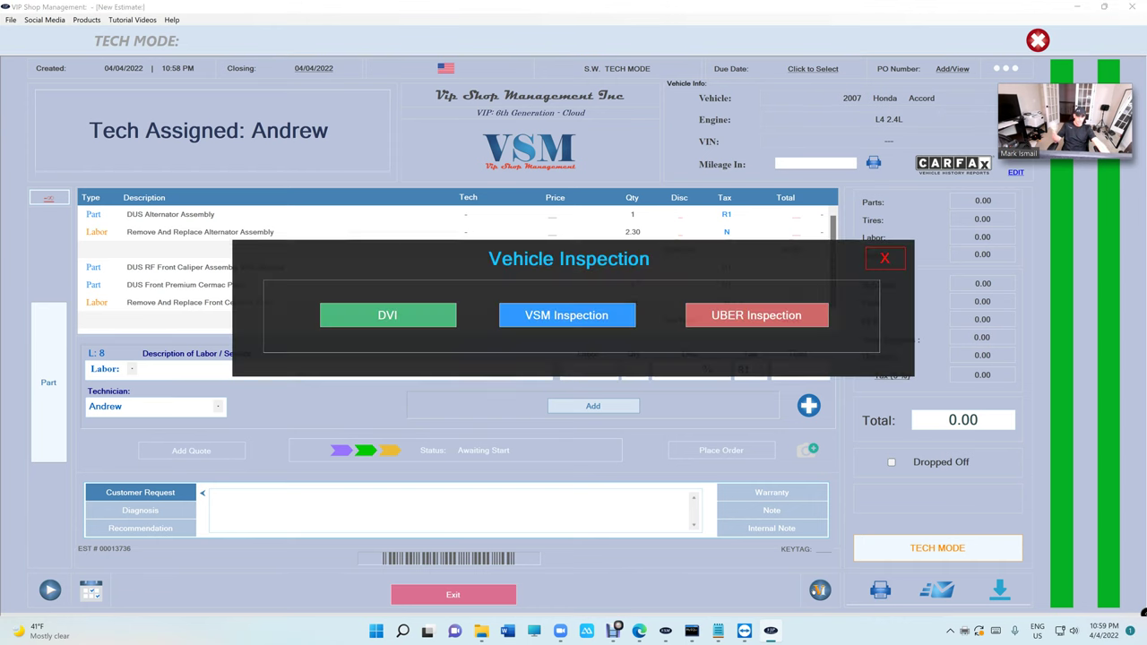
Step: Pass all Under Hood items, flag Brake Pads/Shoes and Brake Rotors red, pass remaining Under Body items
click(402, 315)
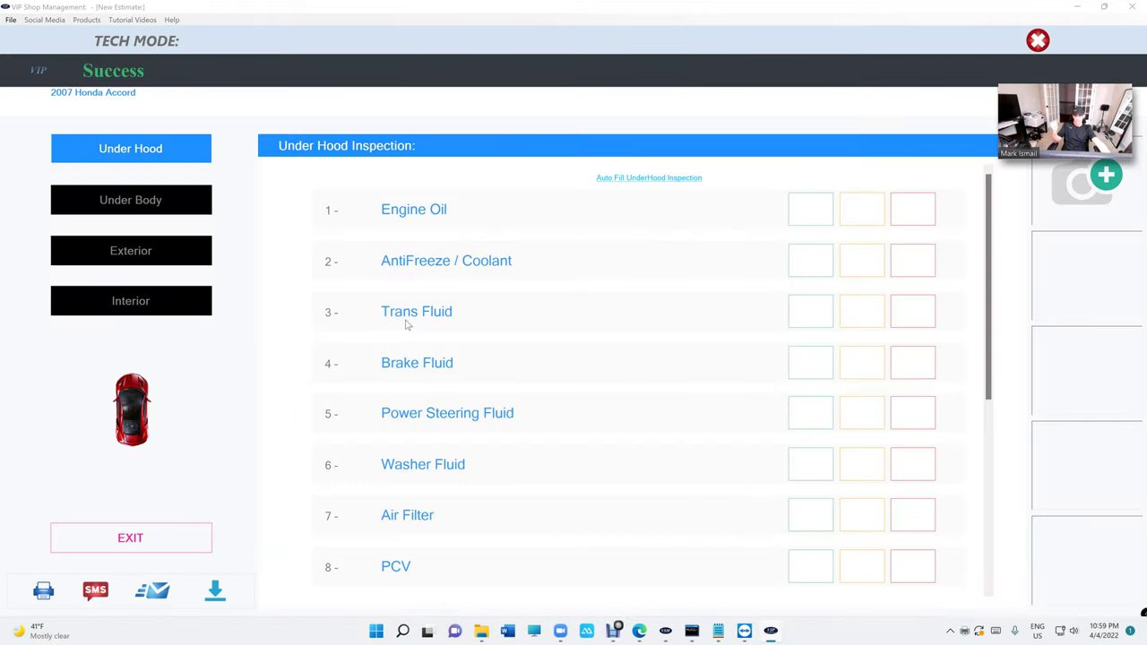
click(690, 179)
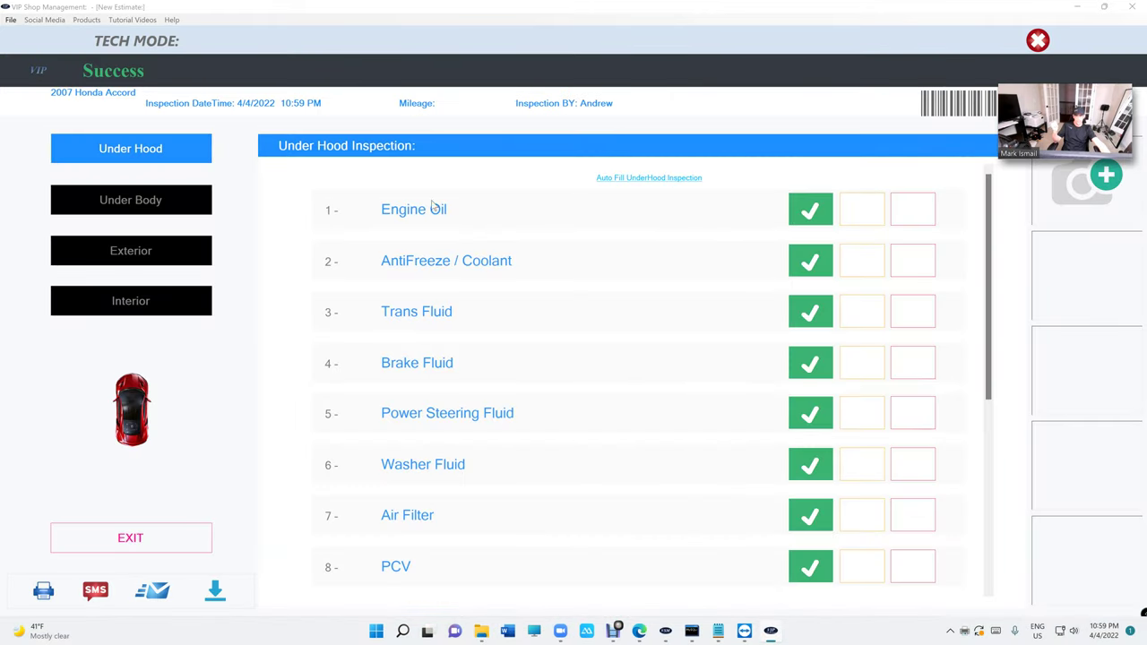
click(187, 212)
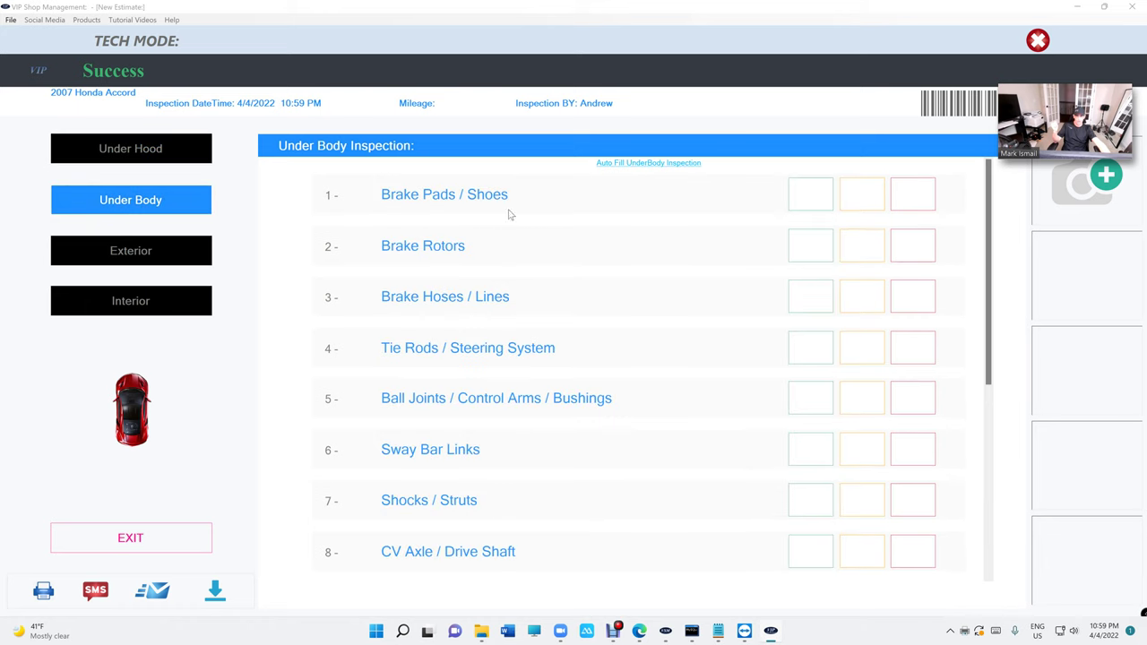
click(913, 194)
click(912, 246)
click(645, 164)
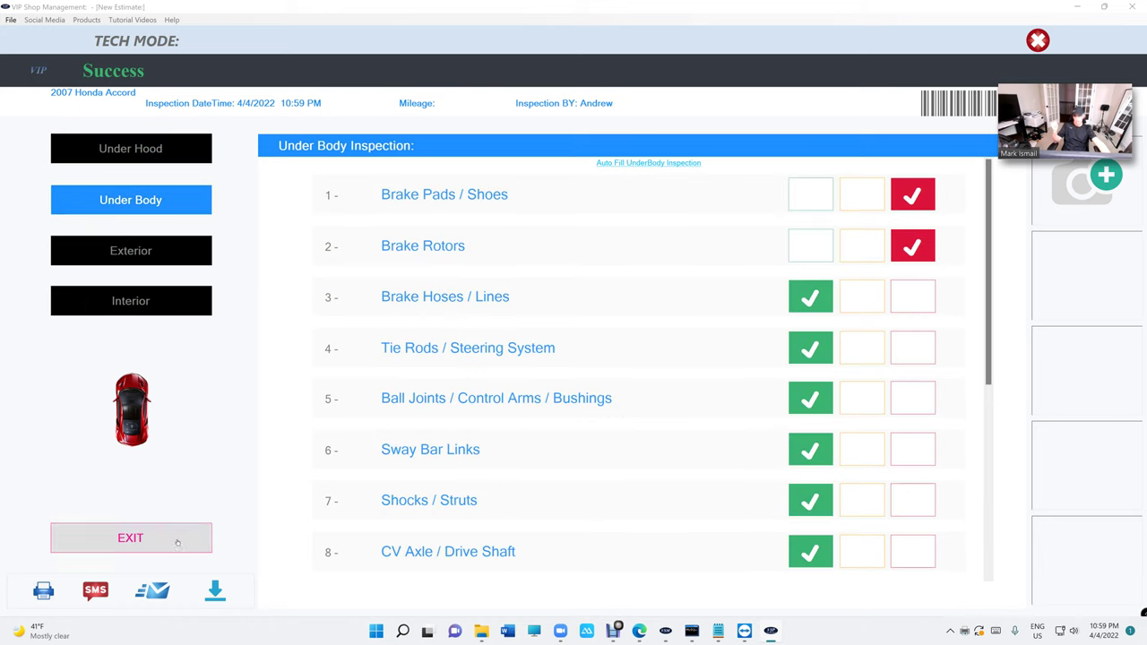
click(134, 537)
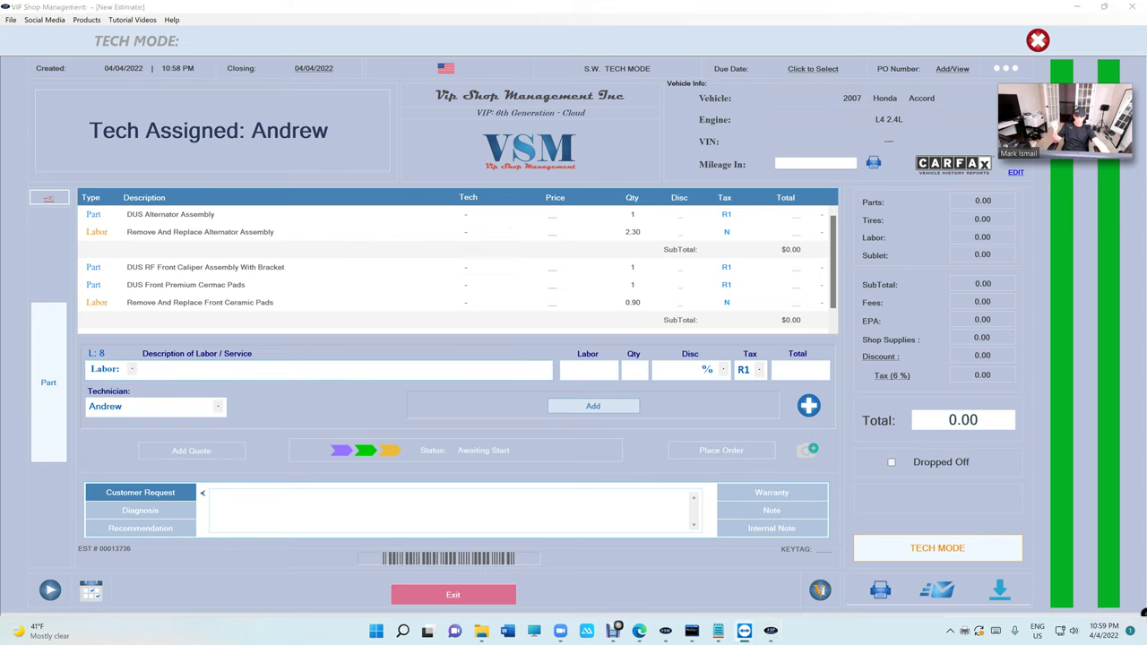
Step: Record the Accord's mileage in as 129494
click(793, 167)
text(12)
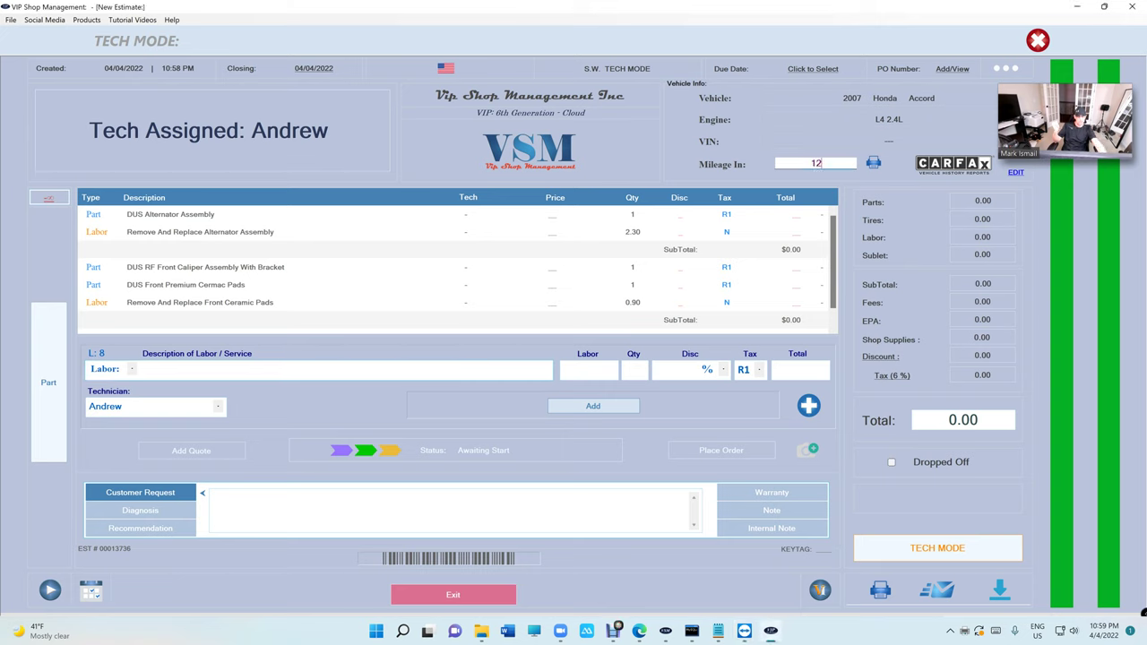
text(9494)
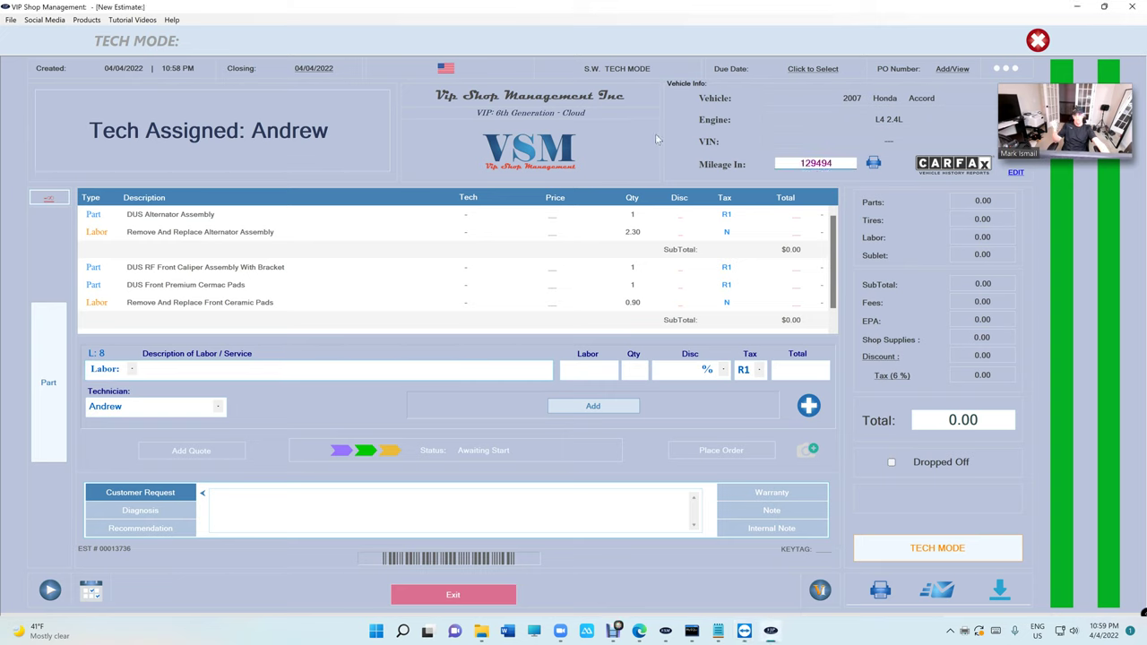
click(602, 233)
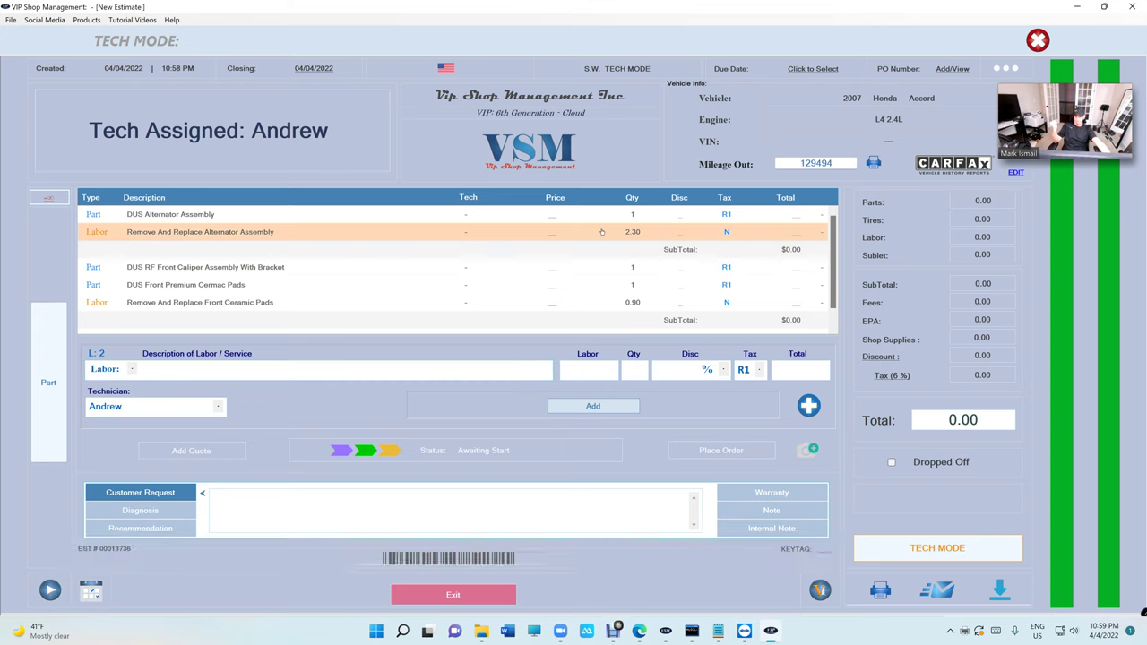
click(538, 370)
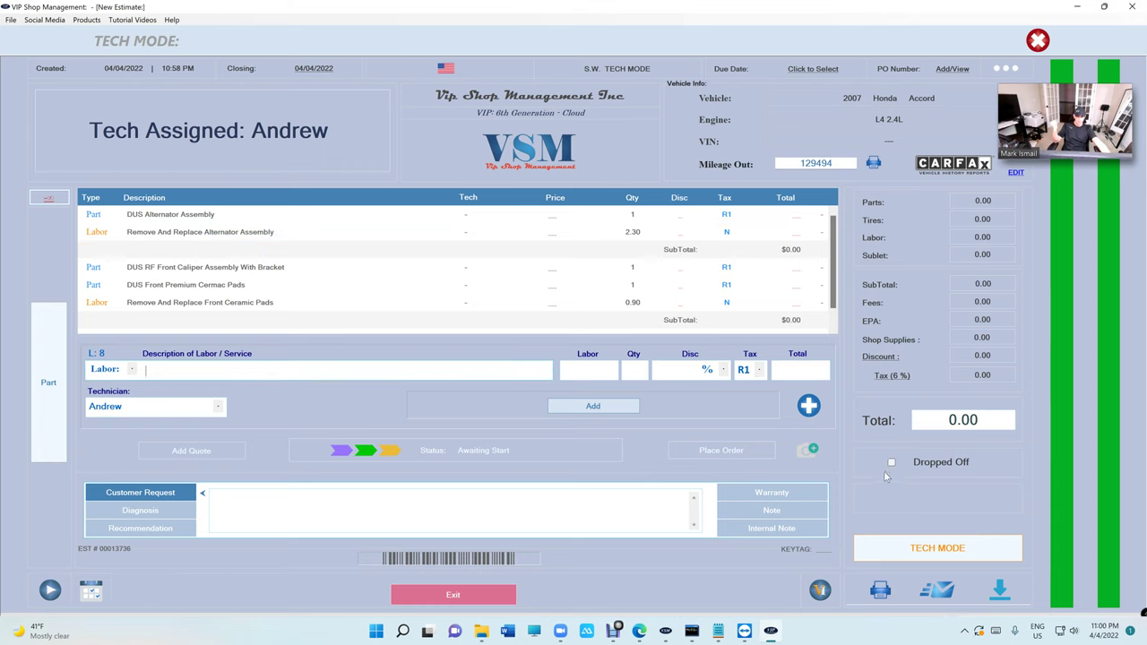
click(630, 285)
Step: Print the oil change sticker for next service at 132494 or 7/4/2022, then exit the estimate
click(874, 163)
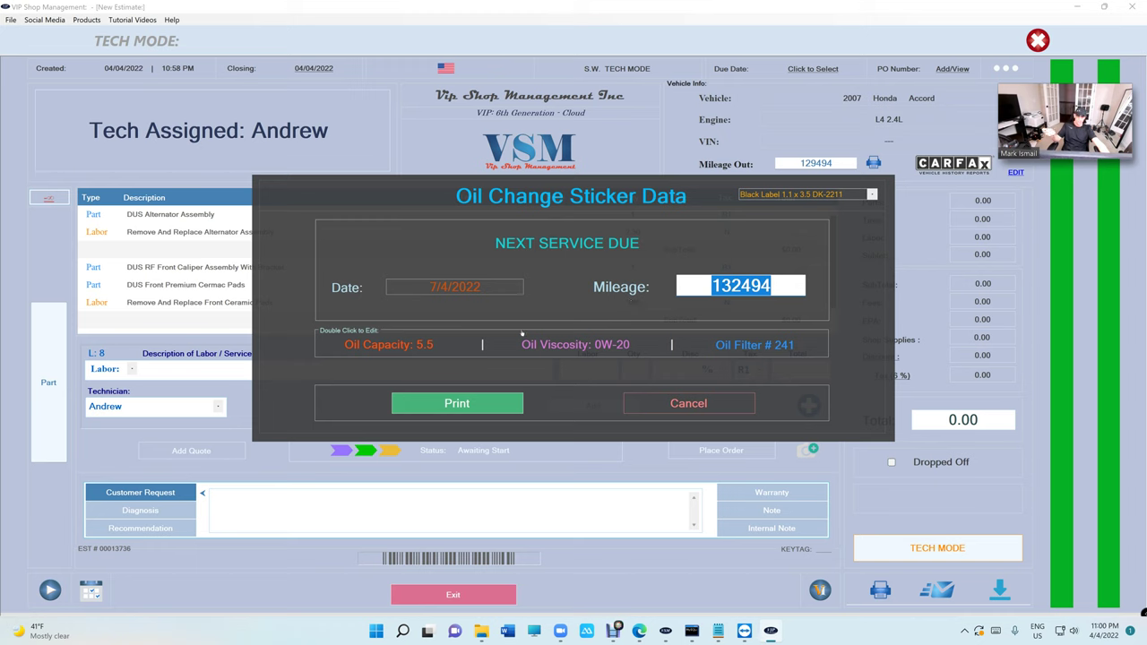
click(483, 403)
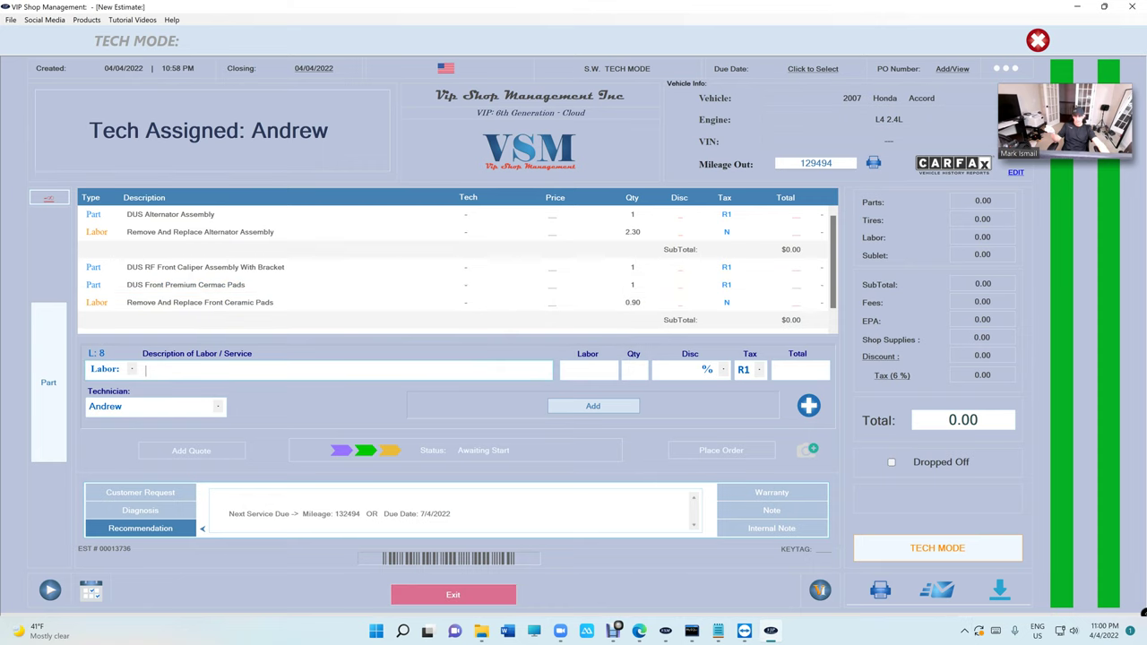
click(488, 595)
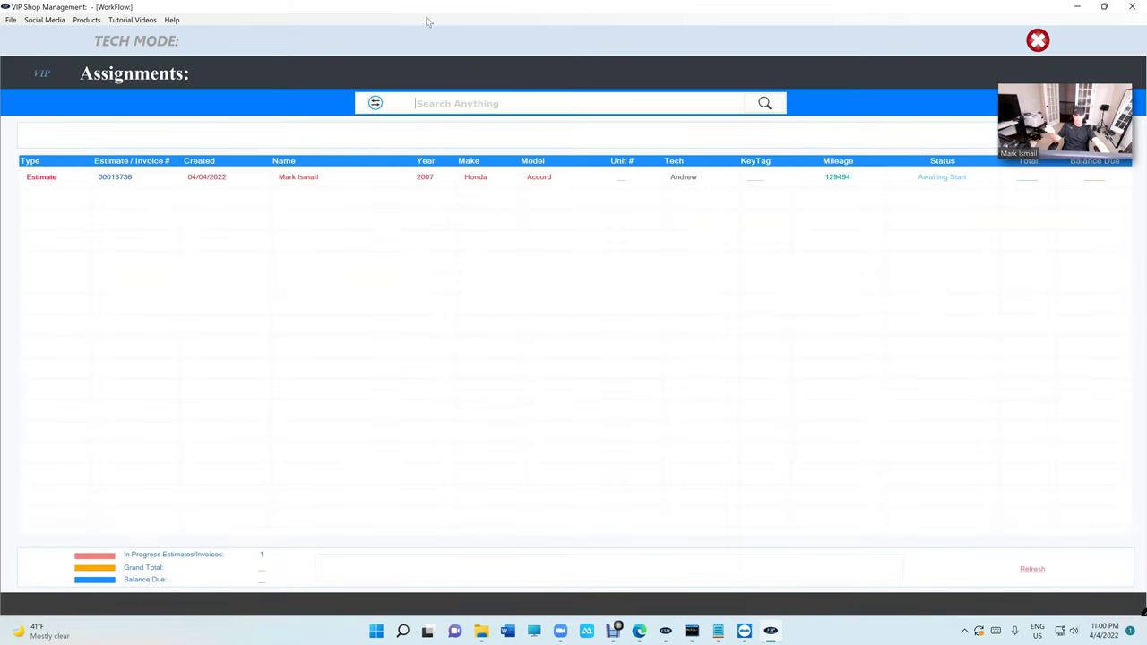
Step: Set the Honda Accord estimate to Inspection Completed, exit it, and show the desktop
click(504, 177)
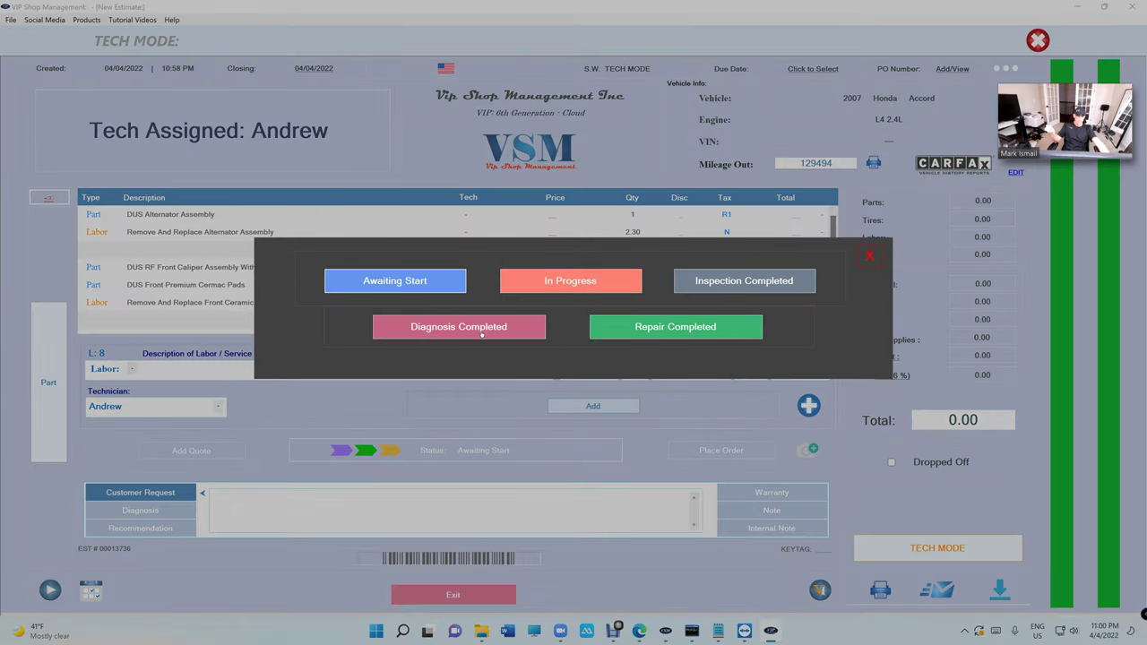
click(716, 289)
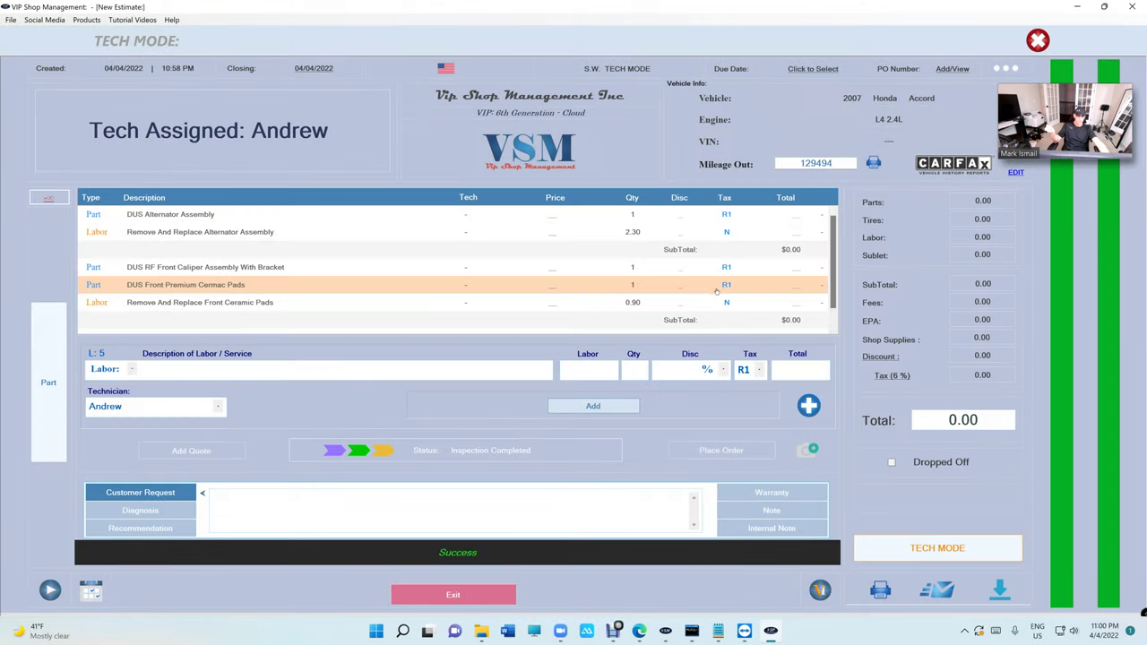
click(453, 595)
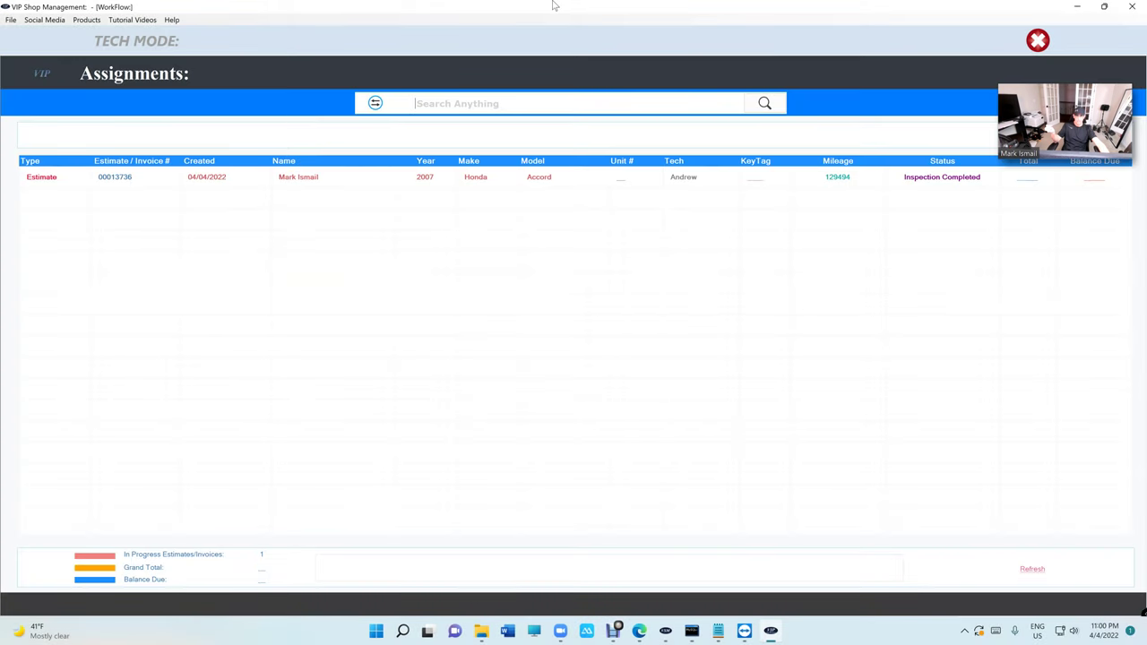
key(super+d)
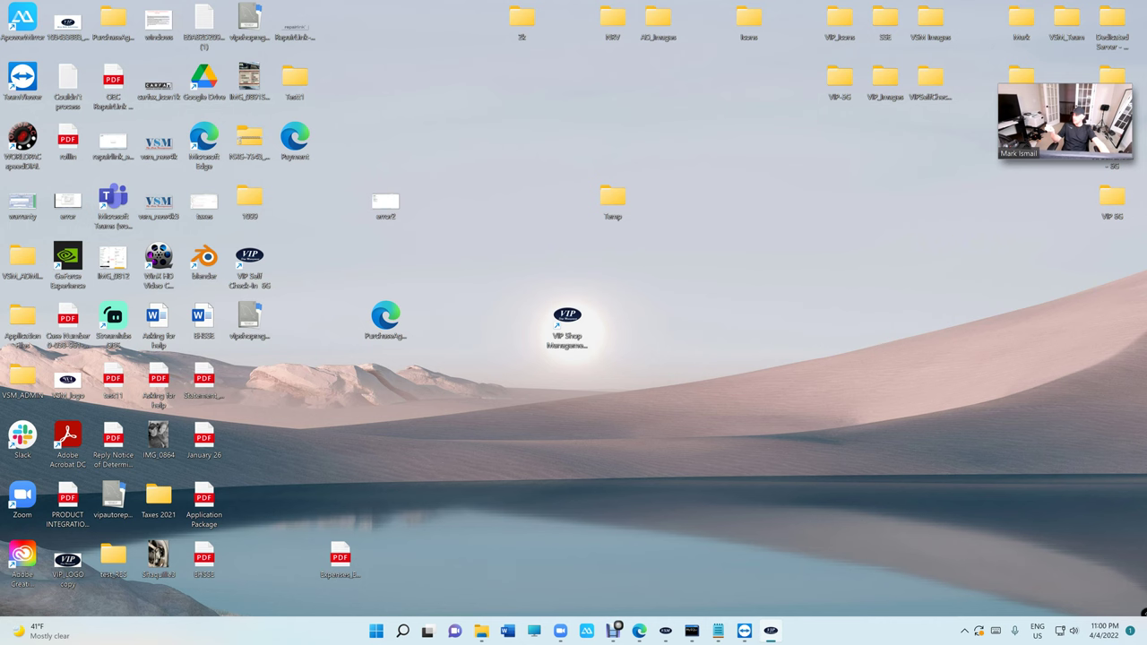
Step: In the remote session, open the Honda Accord estimate from WorkFlow
click(744, 631)
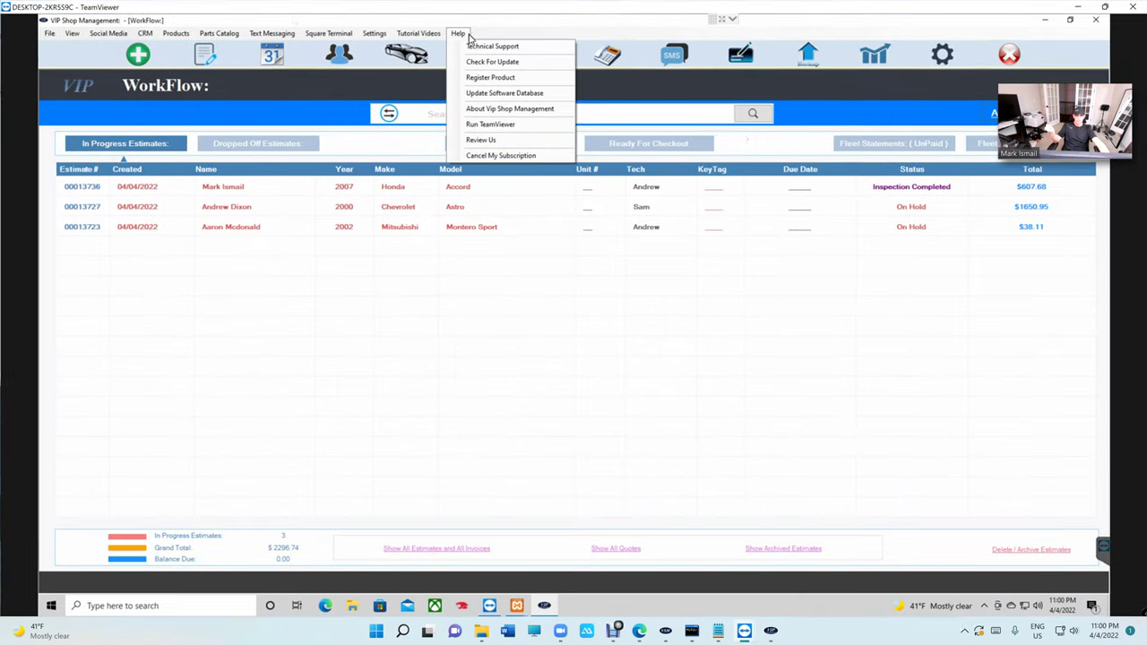
click(862, 264)
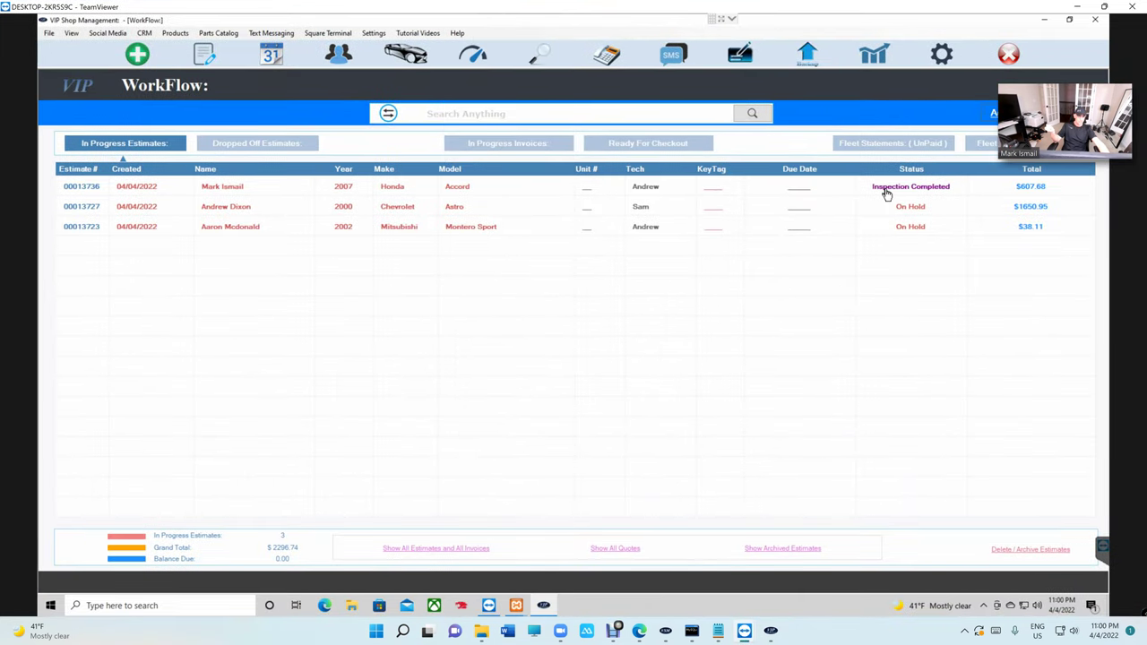
double_click(885, 191)
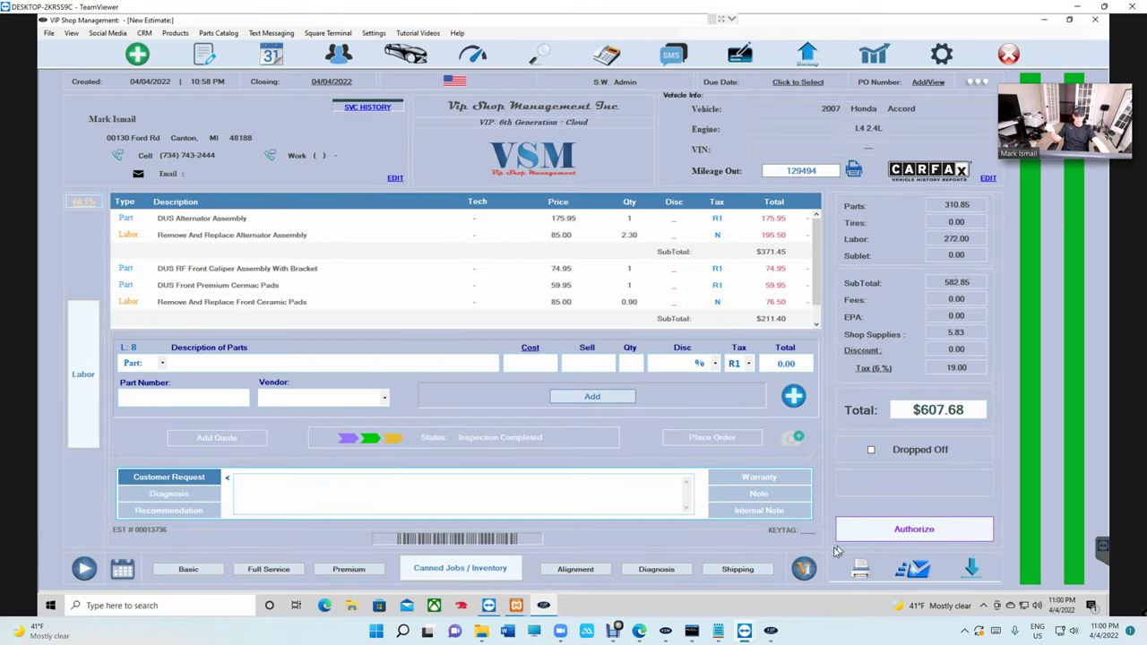
Step: Review the Accord's digital inspection results for Under Hood and Under Body, then return to the estimate
click(804, 568)
click(438, 313)
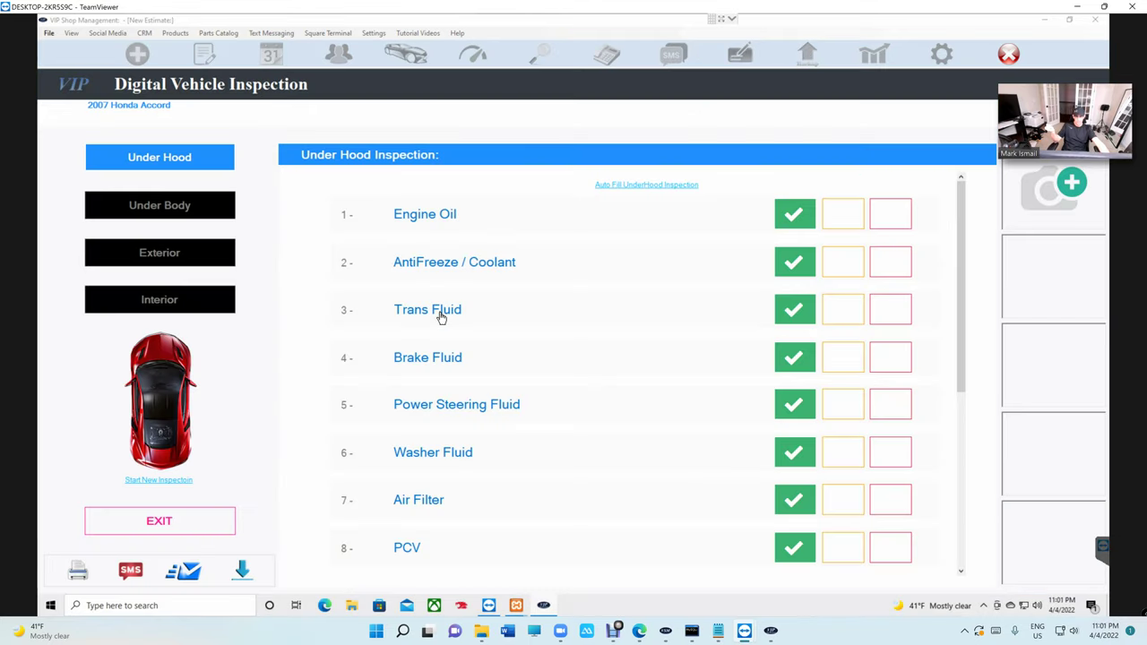
scroll(576, 282, down, 5)
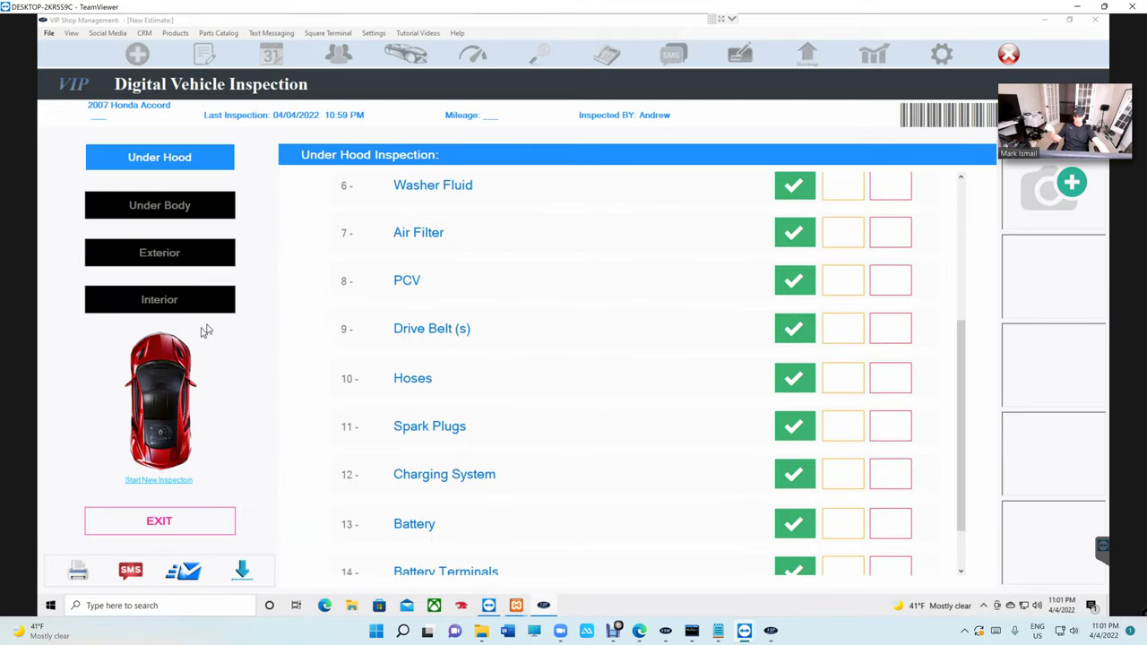
click(161, 211)
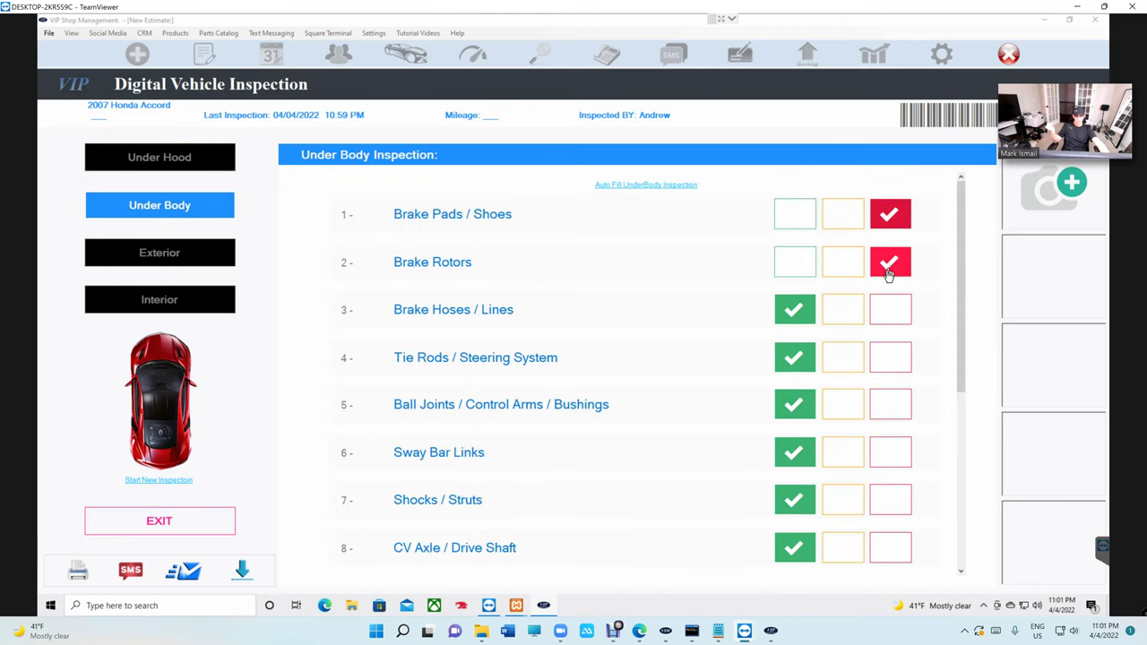
scroll(887, 275, down, 5)
scroll(884, 289, up, 4)
click(226, 523)
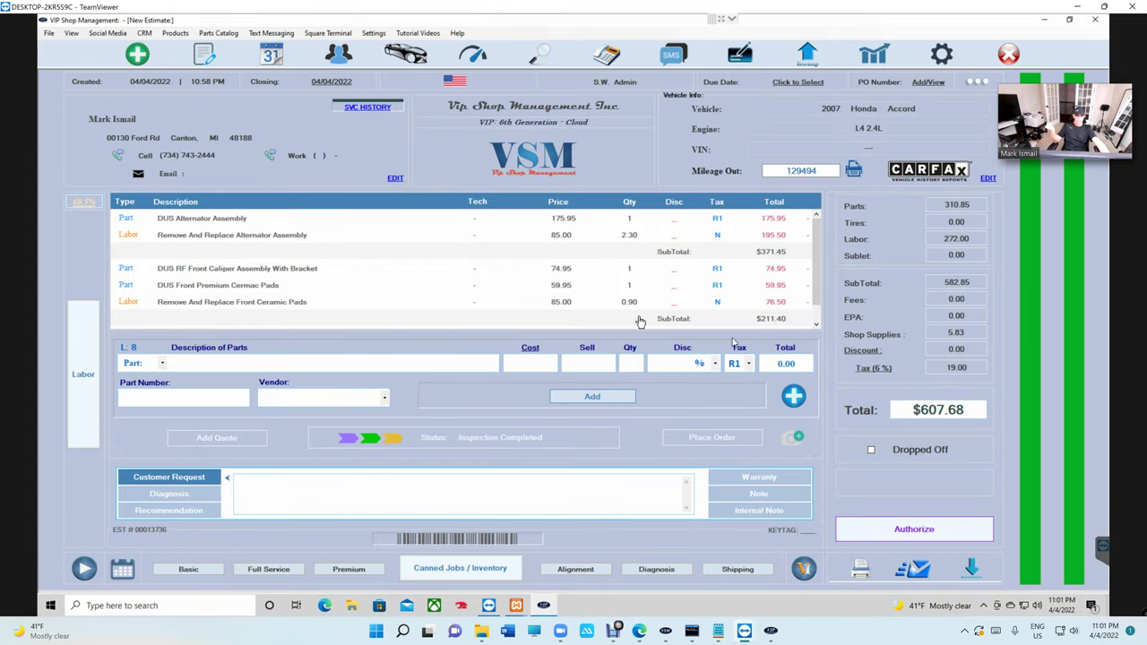
Step: Set the Accord estimate status to In Progress in BAY 2
click(814, 170)
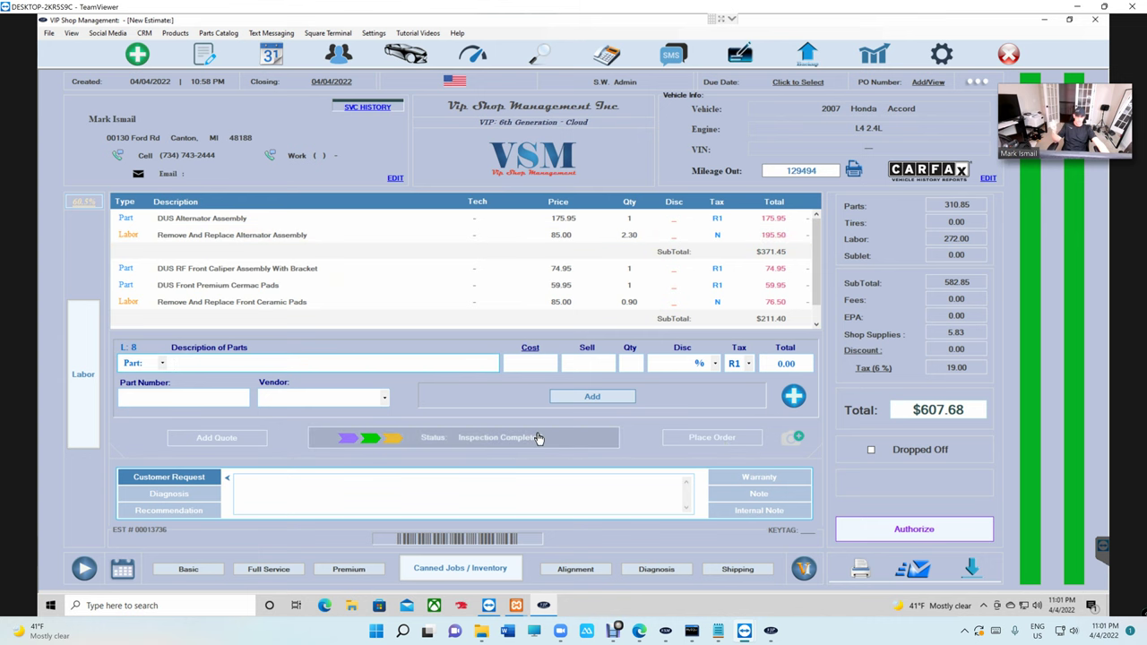
click(535, 437)
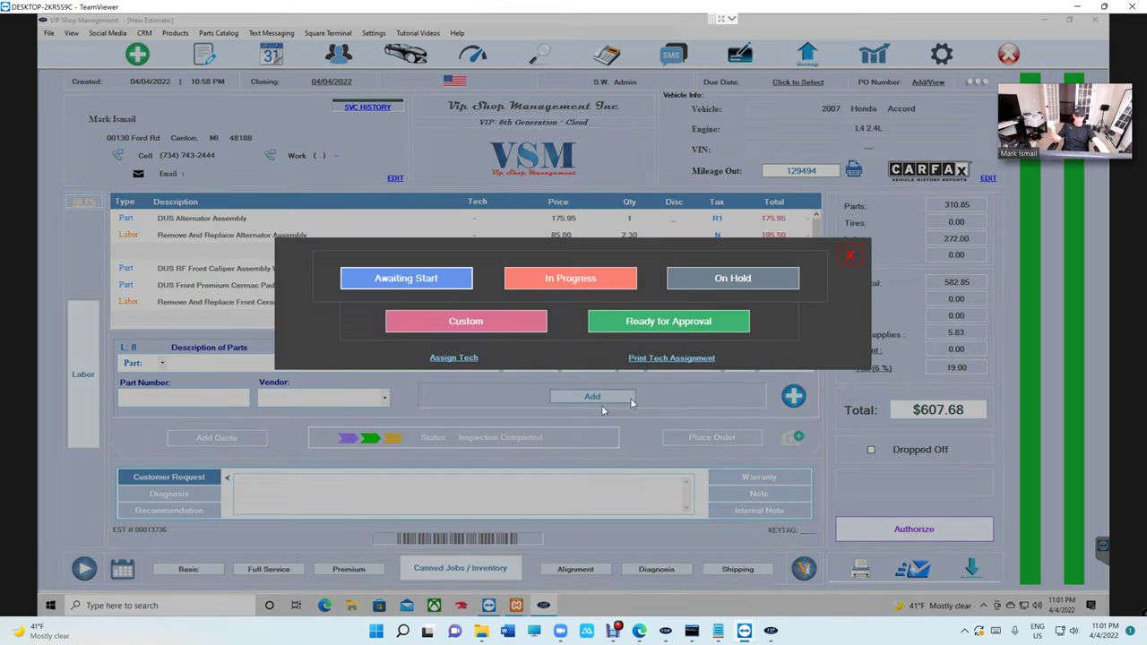
click(696, 330)
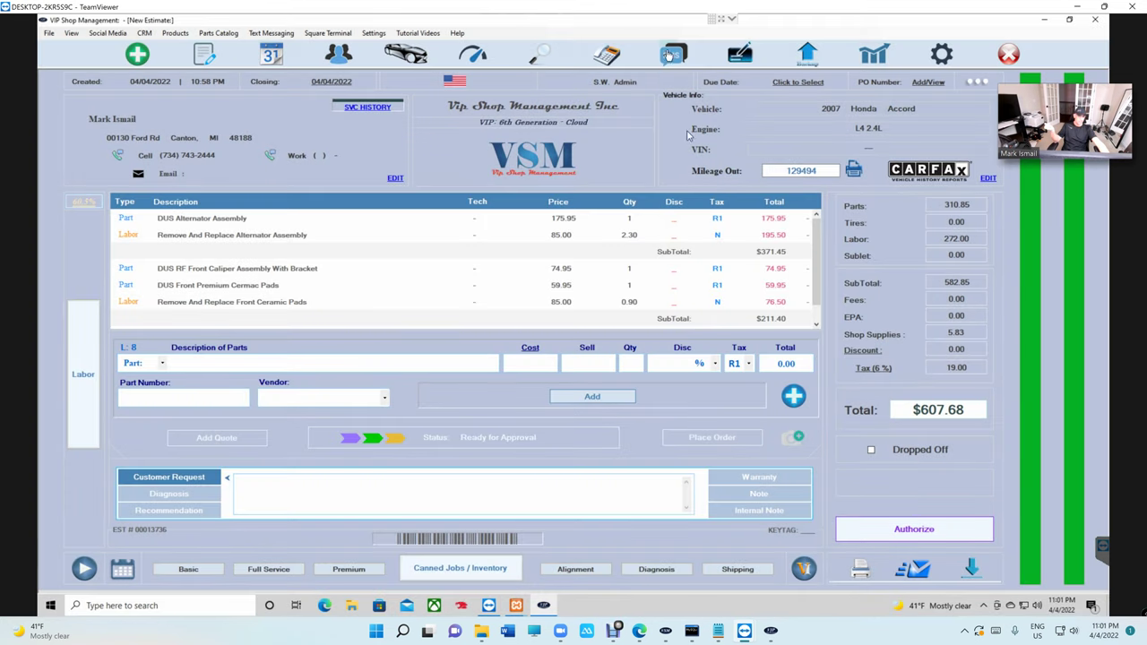
click(519, 434)
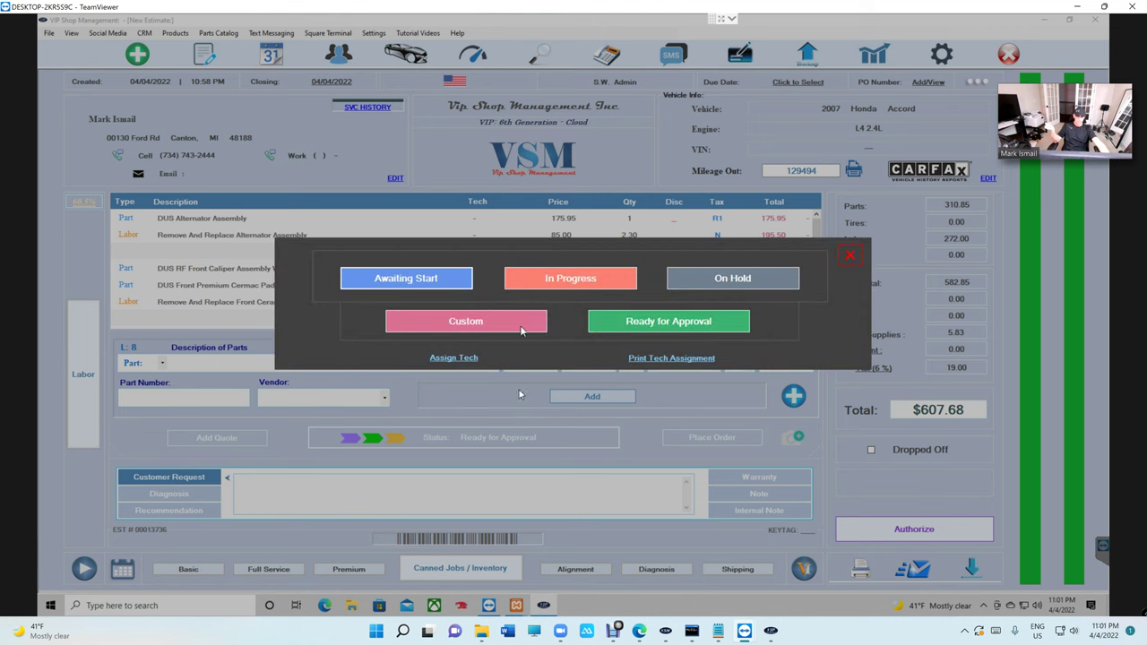
click(536, 274)
click(498, 276)
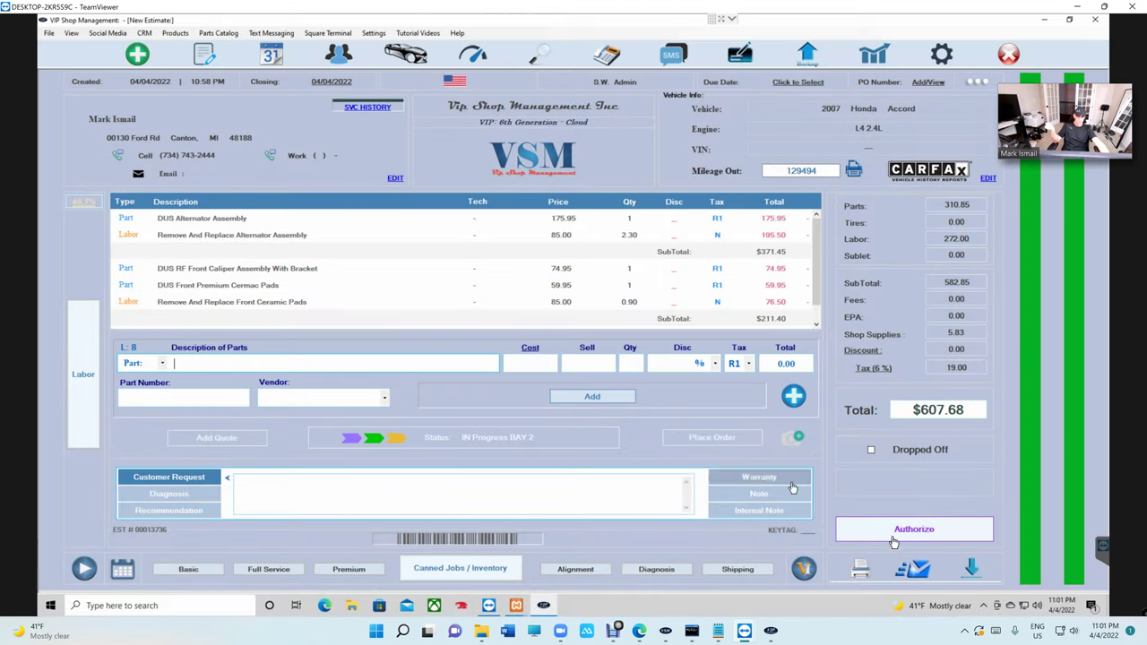
Step: Authorize the $607.68 Accord estimate and return to the local desktop
click(901, 528)
click(758, 333)
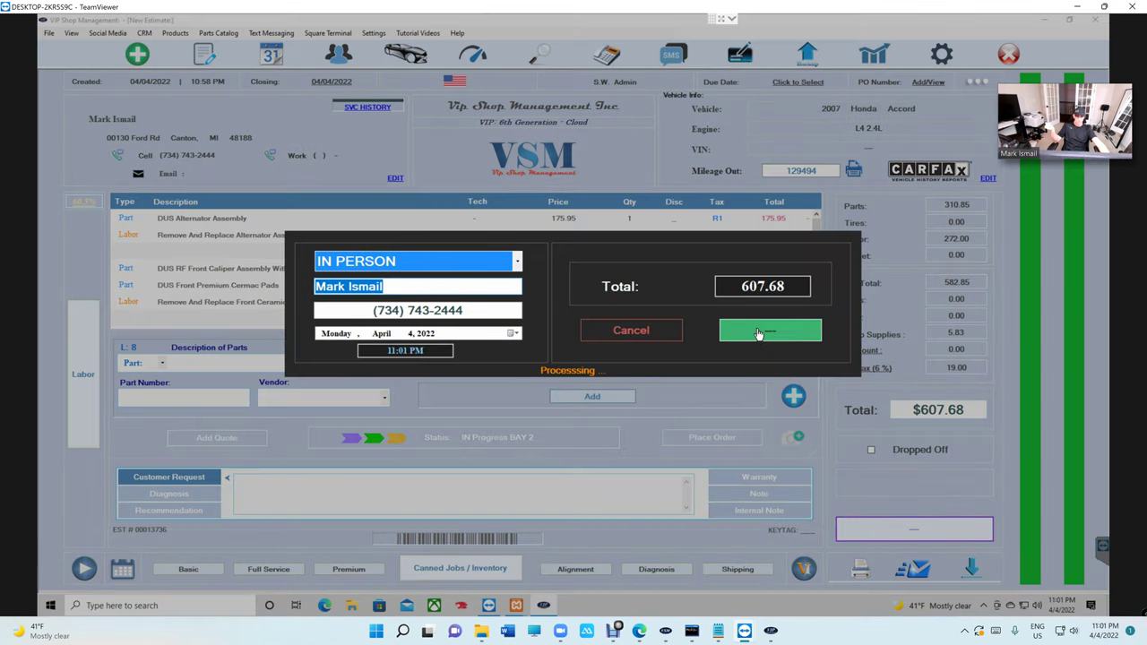
key(super+d)
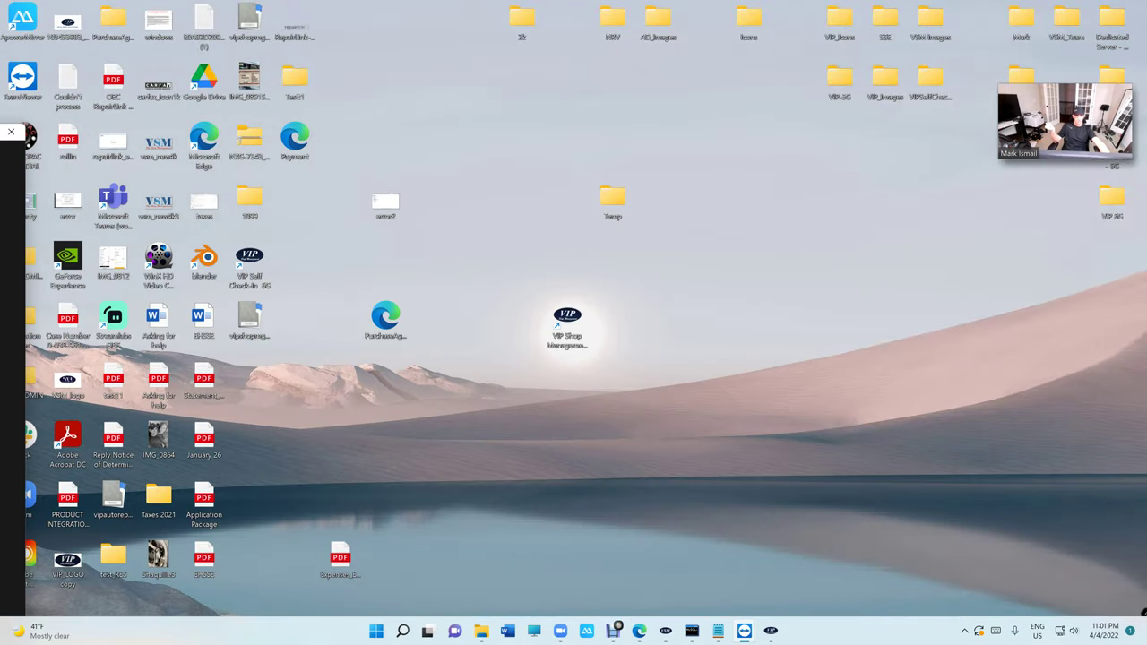
Step: Launch VIP Shop Management in Tech Mode and maximize its window
double_click(566, 325)
drag(444, 133, 421, 129)
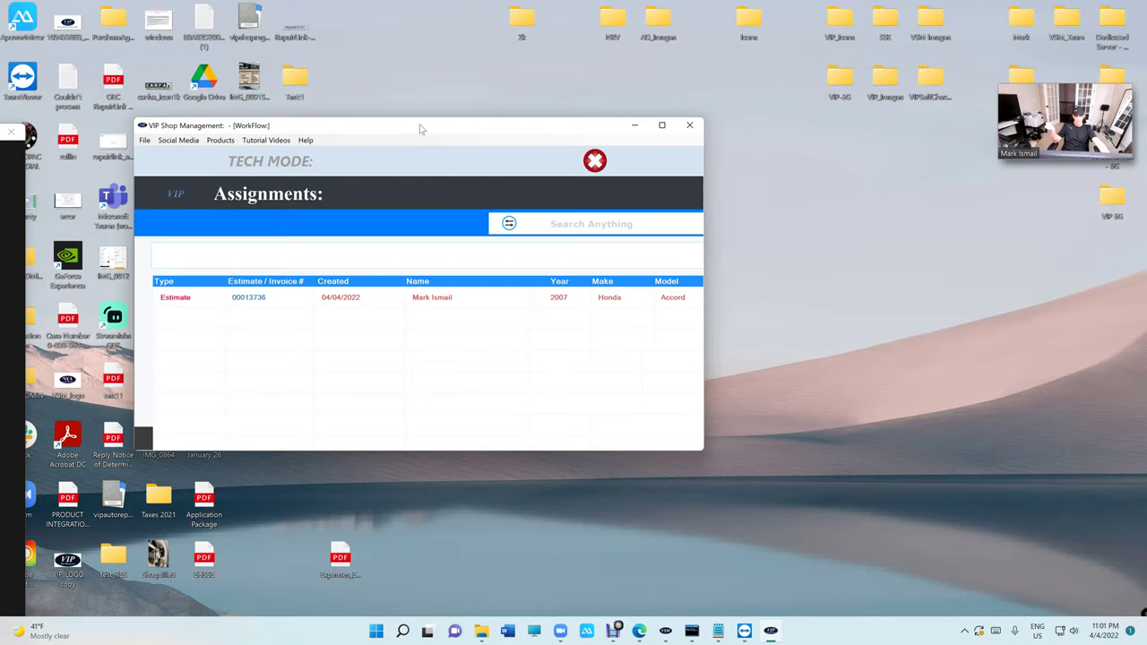
double_click(415, 126)
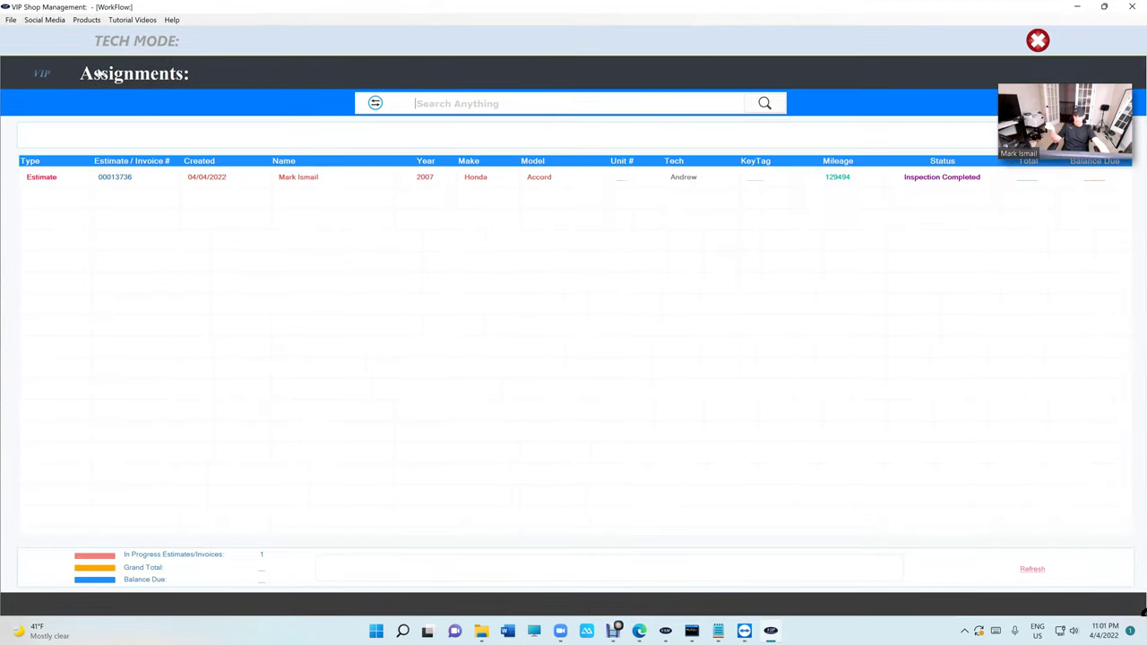
Step: Set the 2007 Honda Accord assignment's status to Repair Completed and exit the estimate
double_click(875, 183)
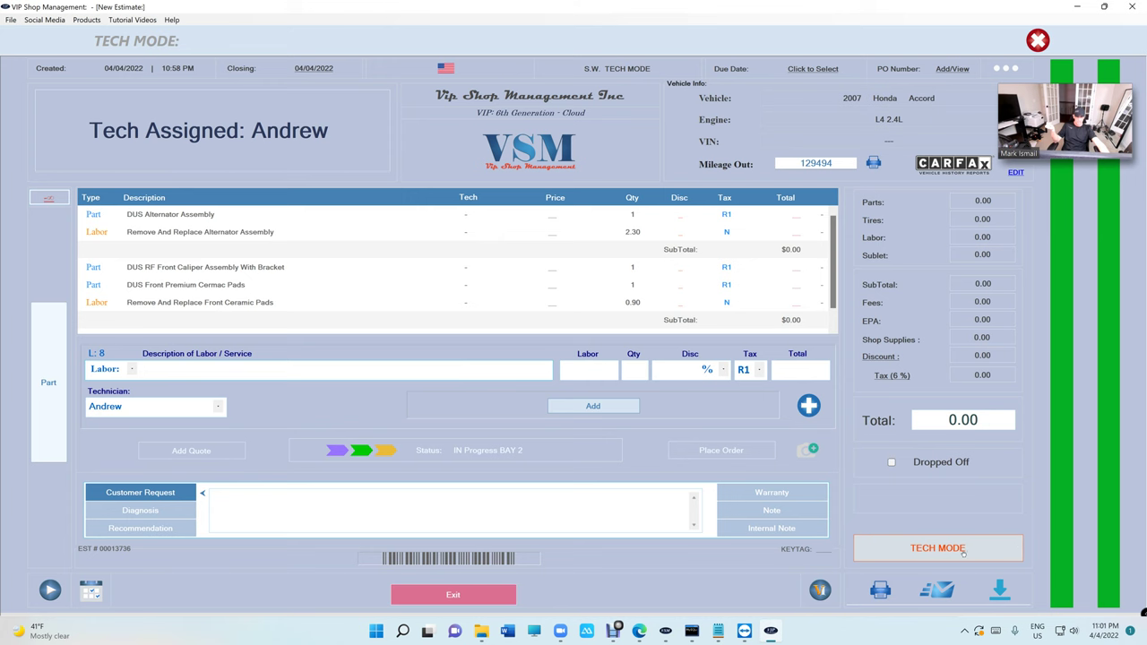
click(527, 451)
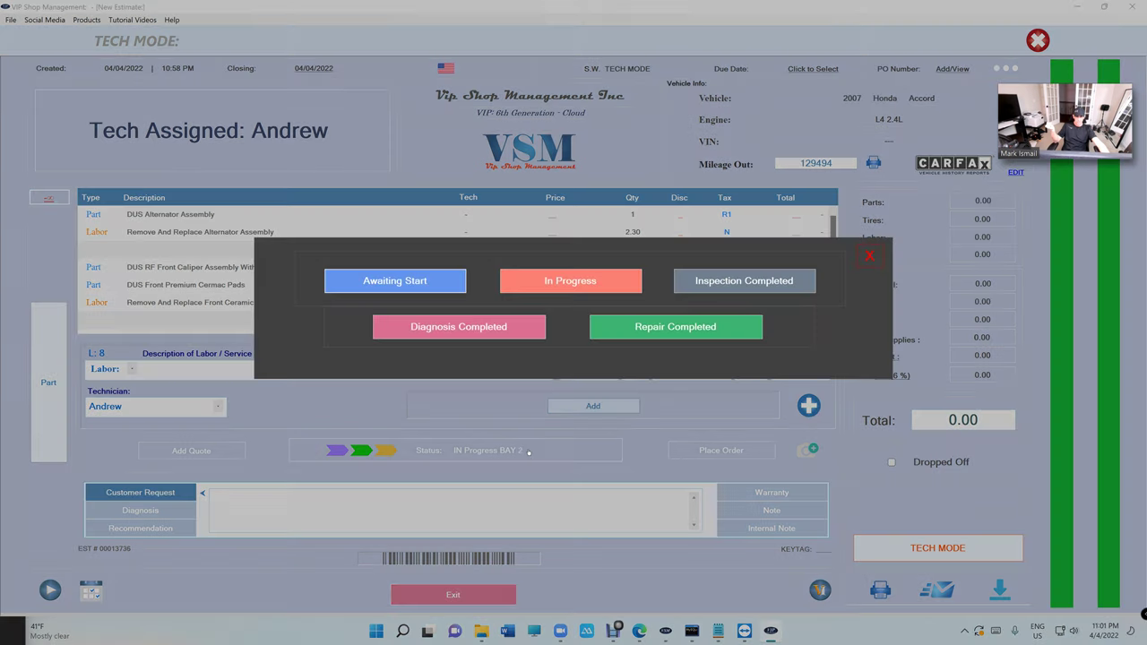
click(710, 330)
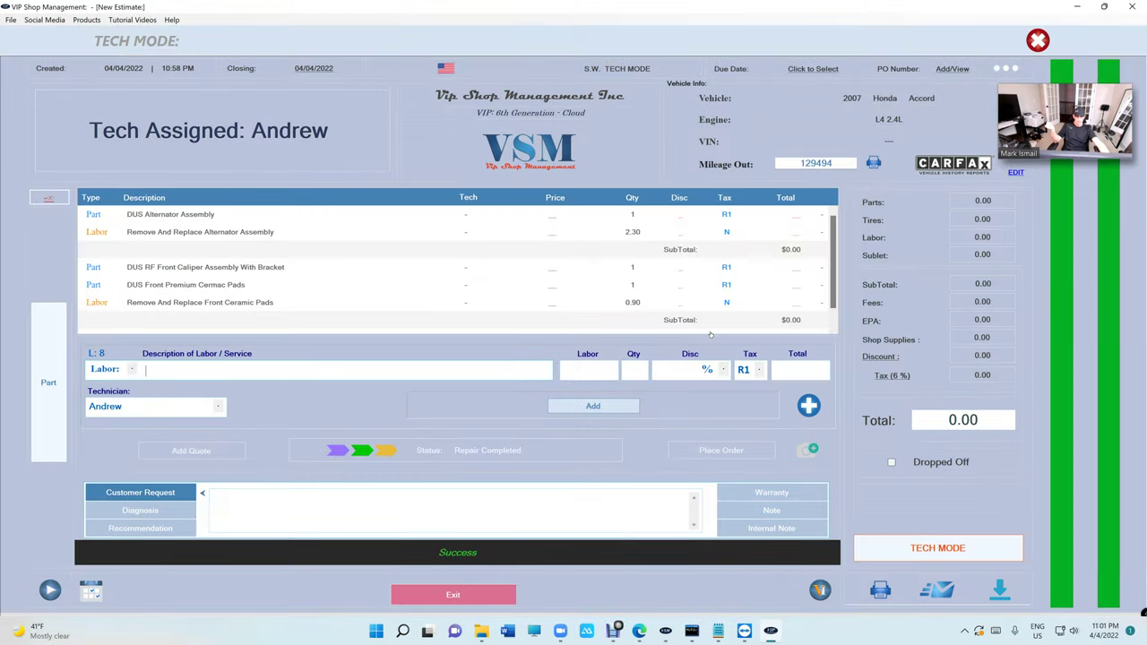
click(452, 595)
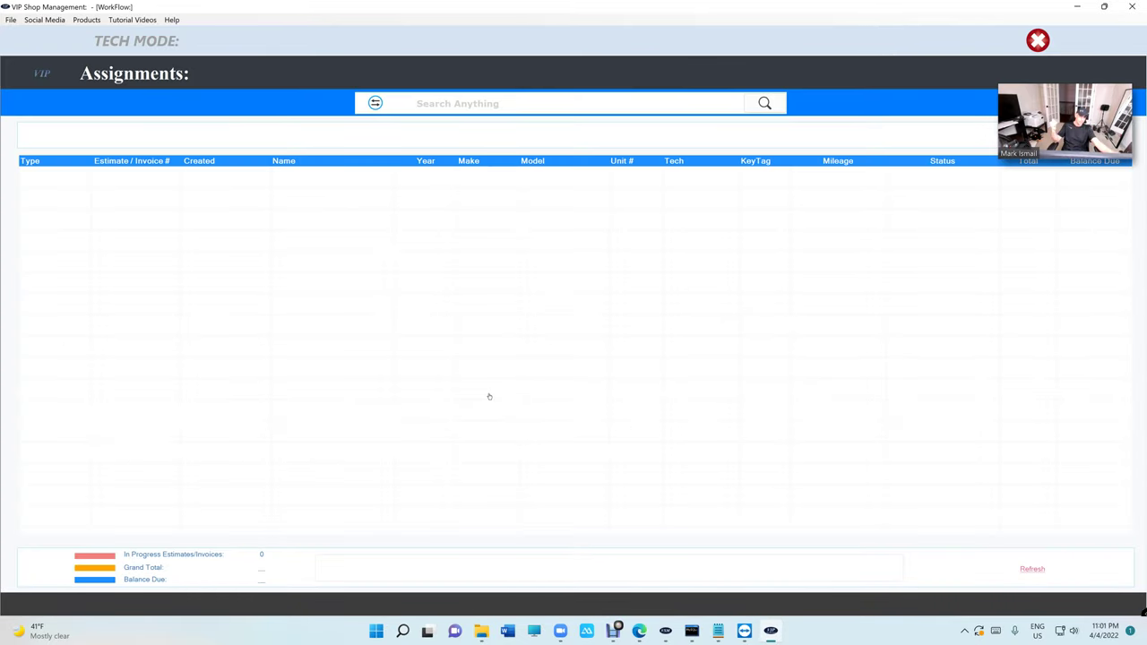
Step: Move Tech Mode aside and bring the remote session back to full screen
drag(400, 8, 1146, 143)
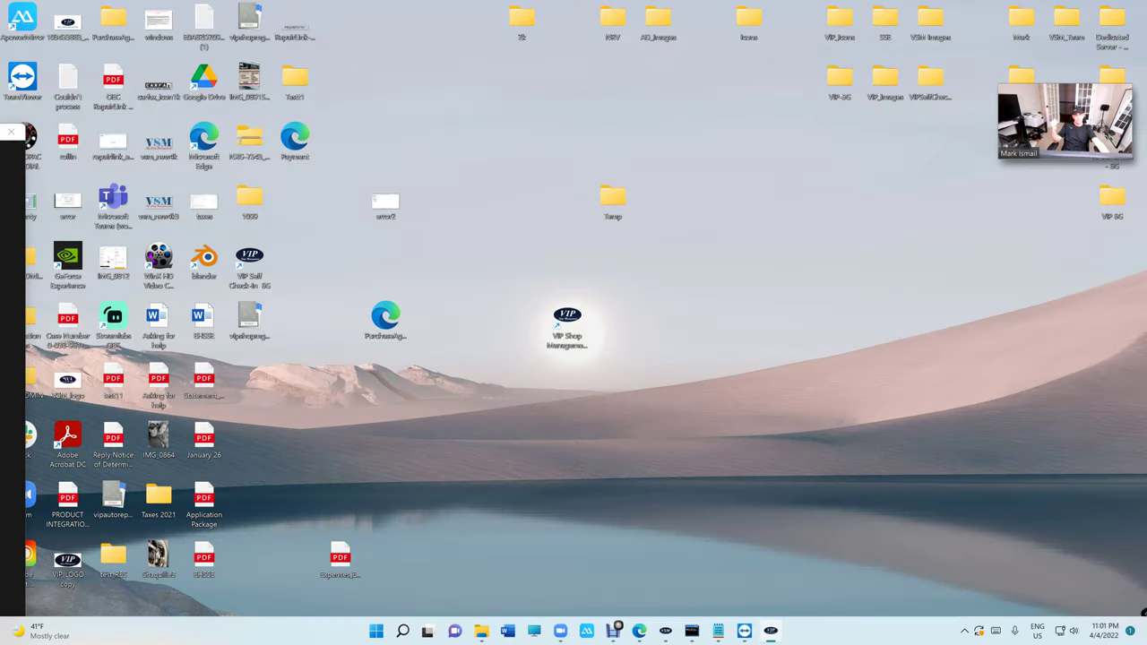
click(771, 631)
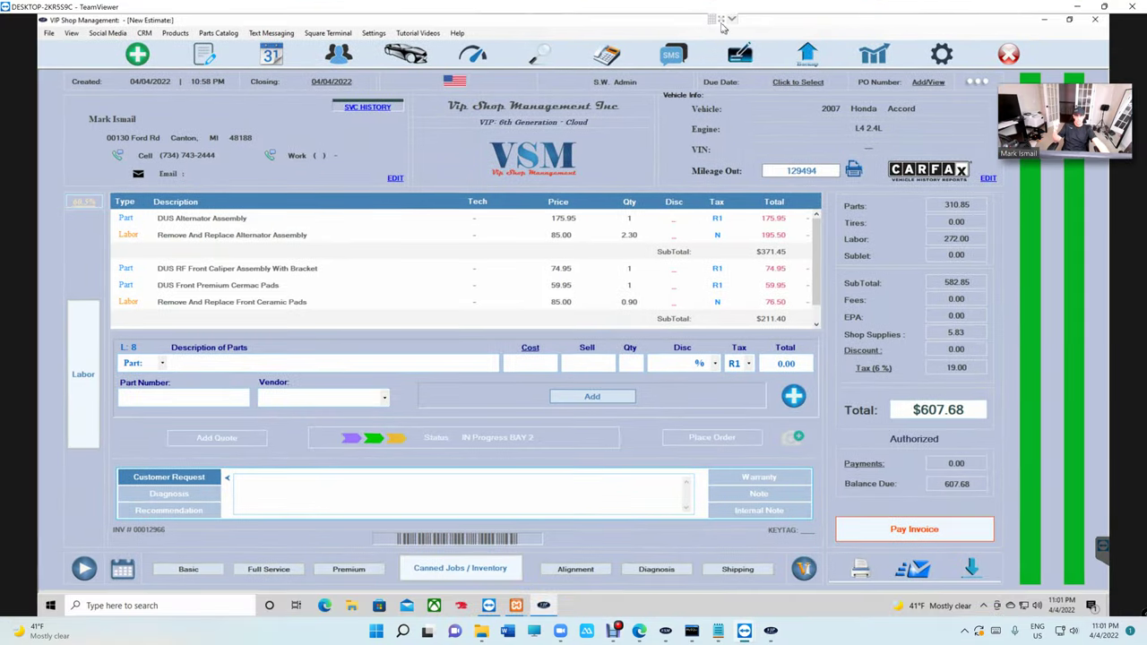
click(723, 27)
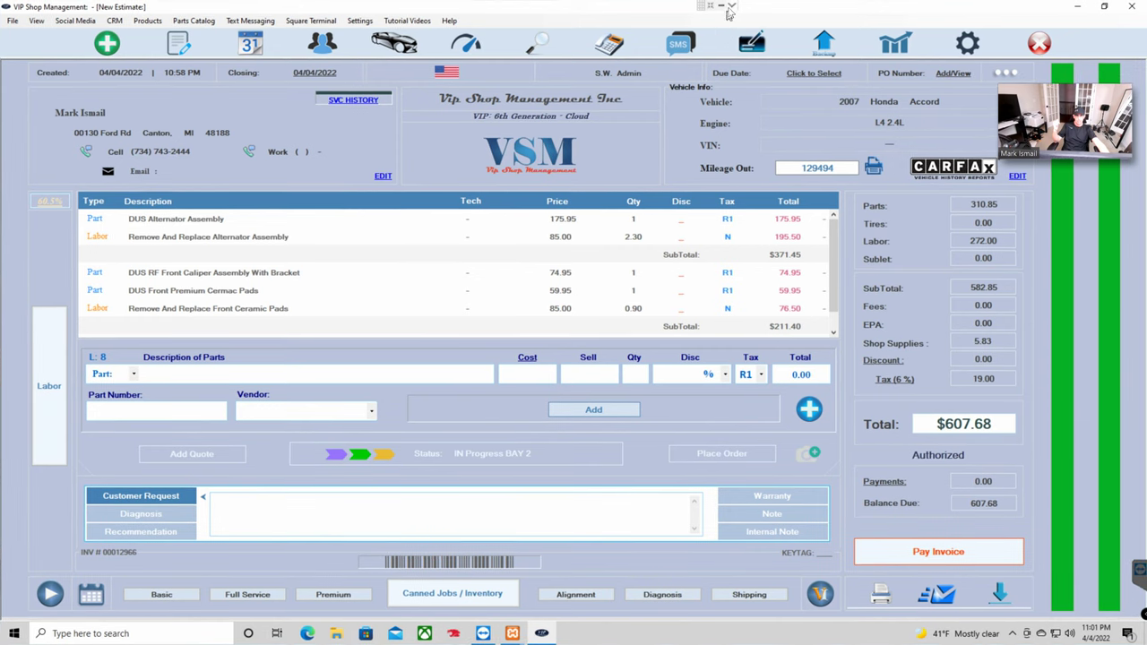
Step: Pay the 2010 Jeep Patriot in-progress invoice in full with 37.47 cash
click(179, 50)
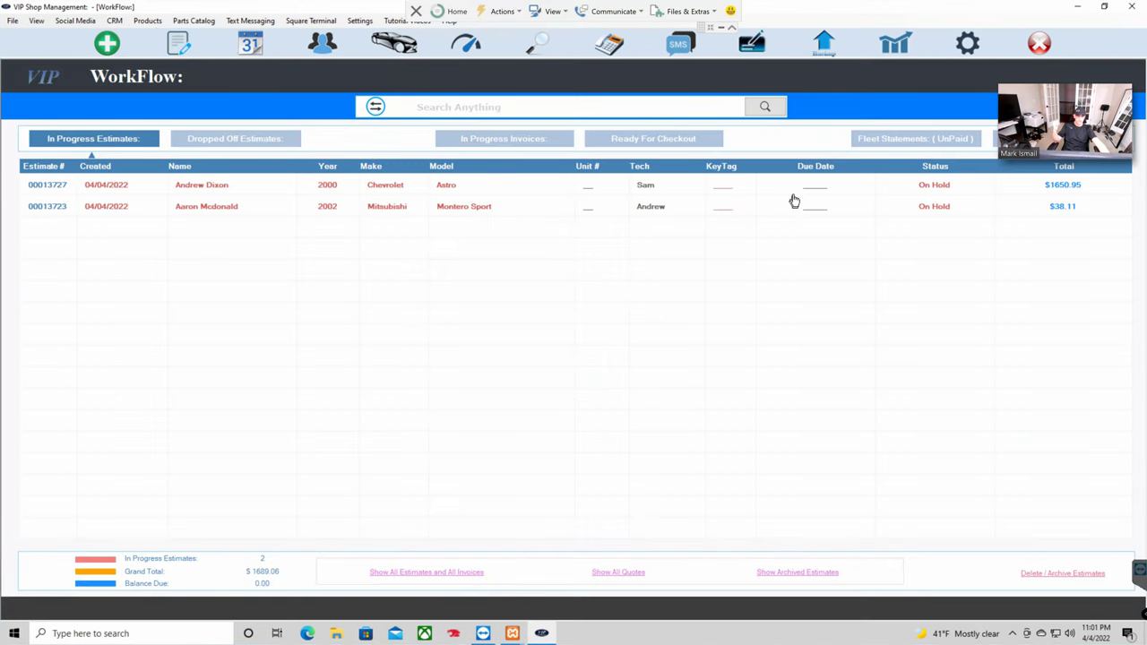
click(517, 149)
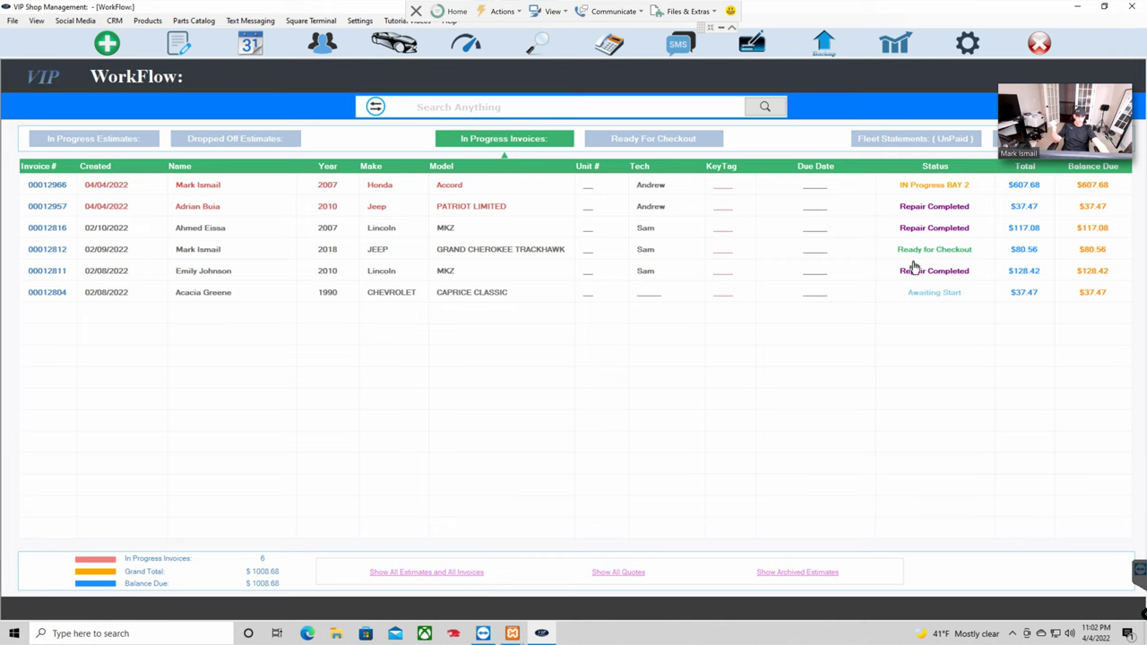
double_click(903, 213)
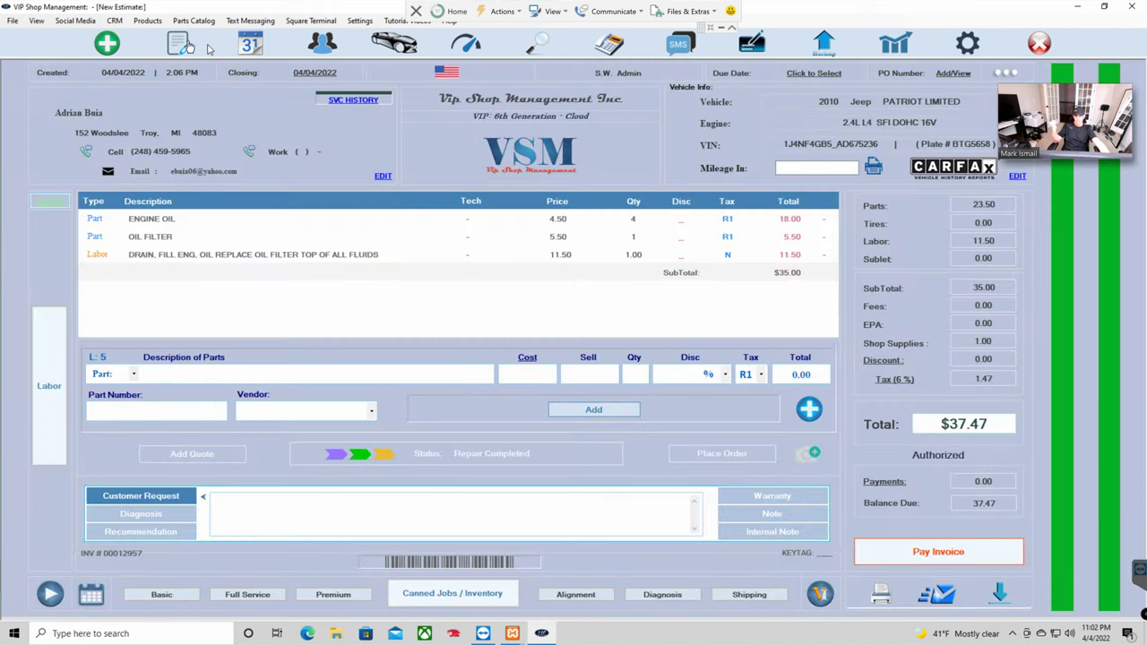
click(995, 554)
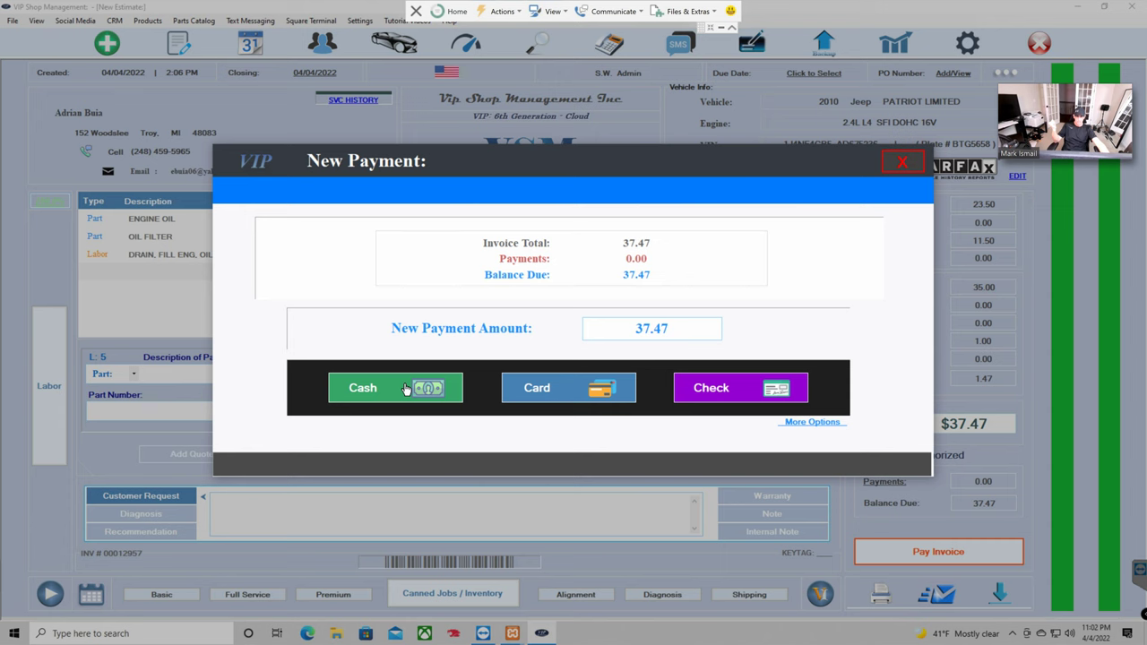
click(405, 388)
click(730, 408)
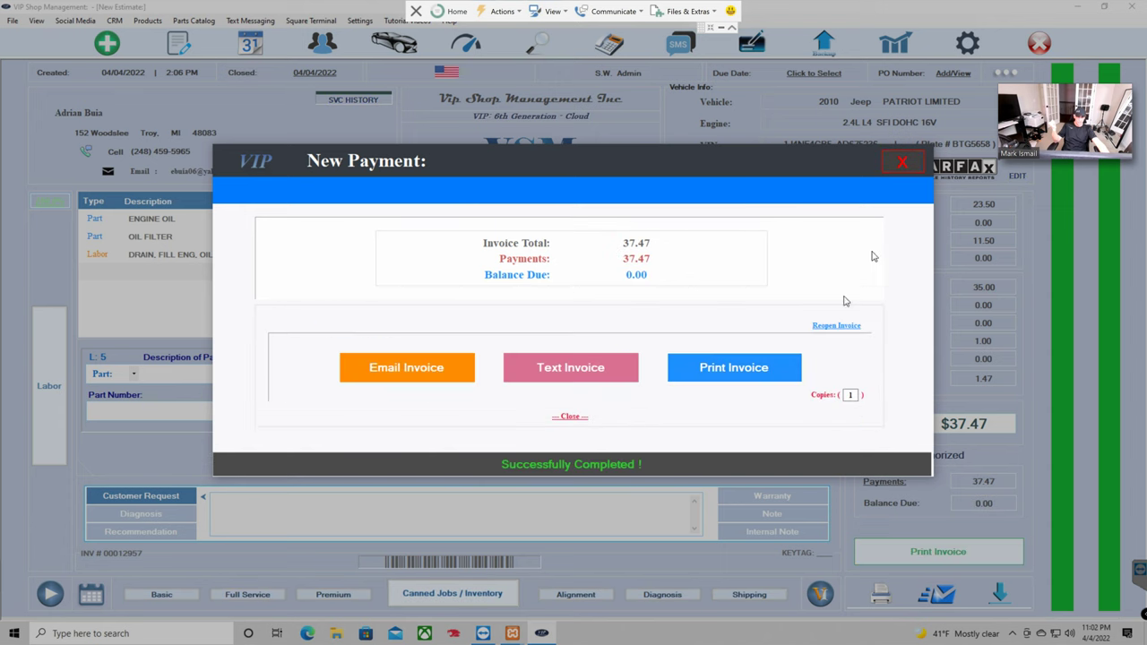
click(902, 162)
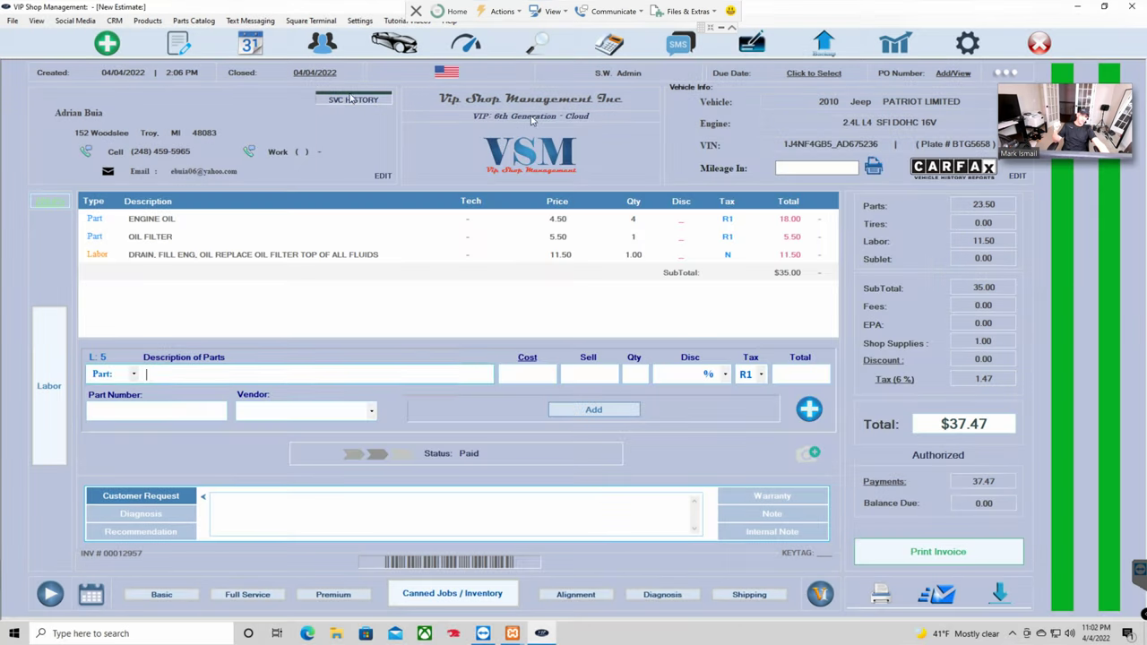
Step: Return to WorkFlow and show the in-progress estimates list
click(179, 42)
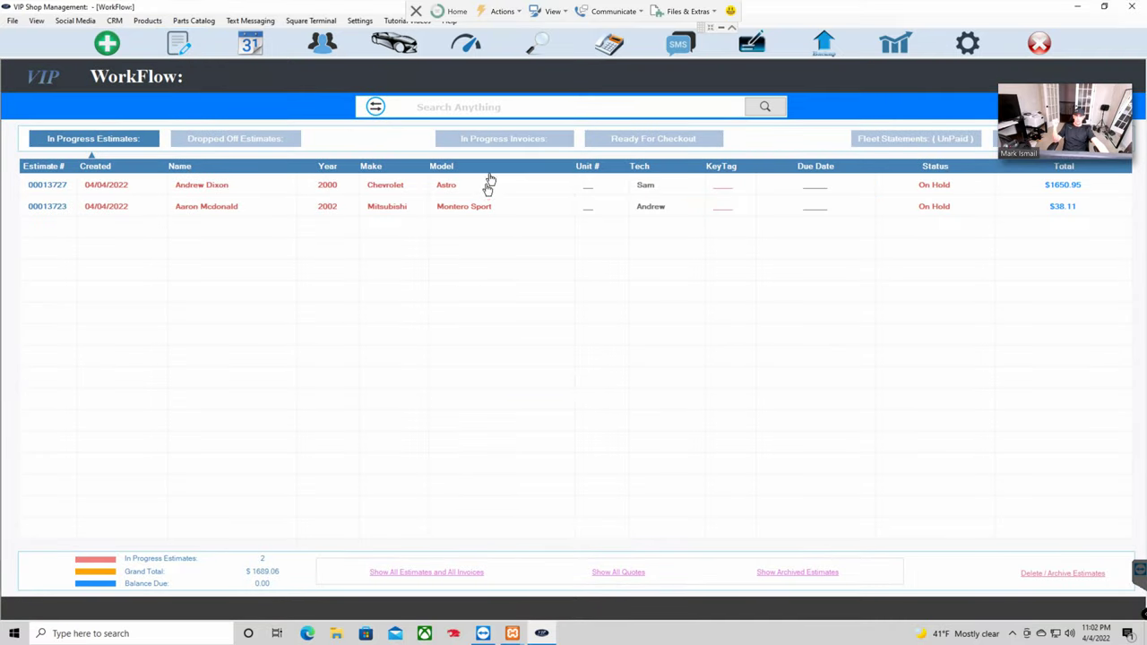
click(505, 140)
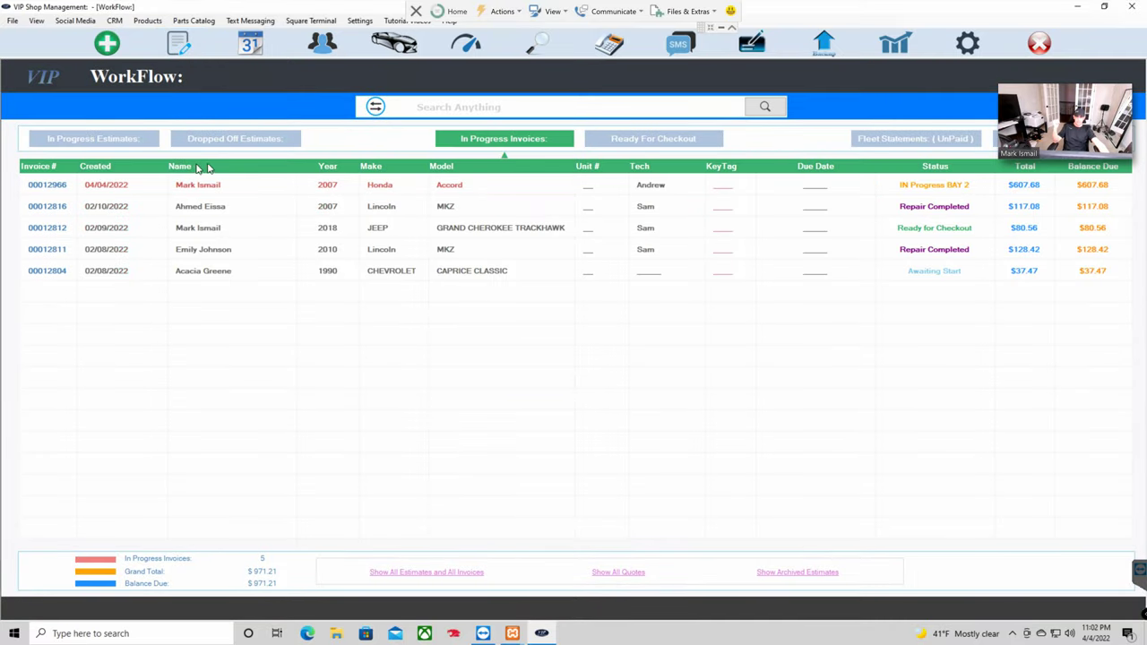
click(134, 142)
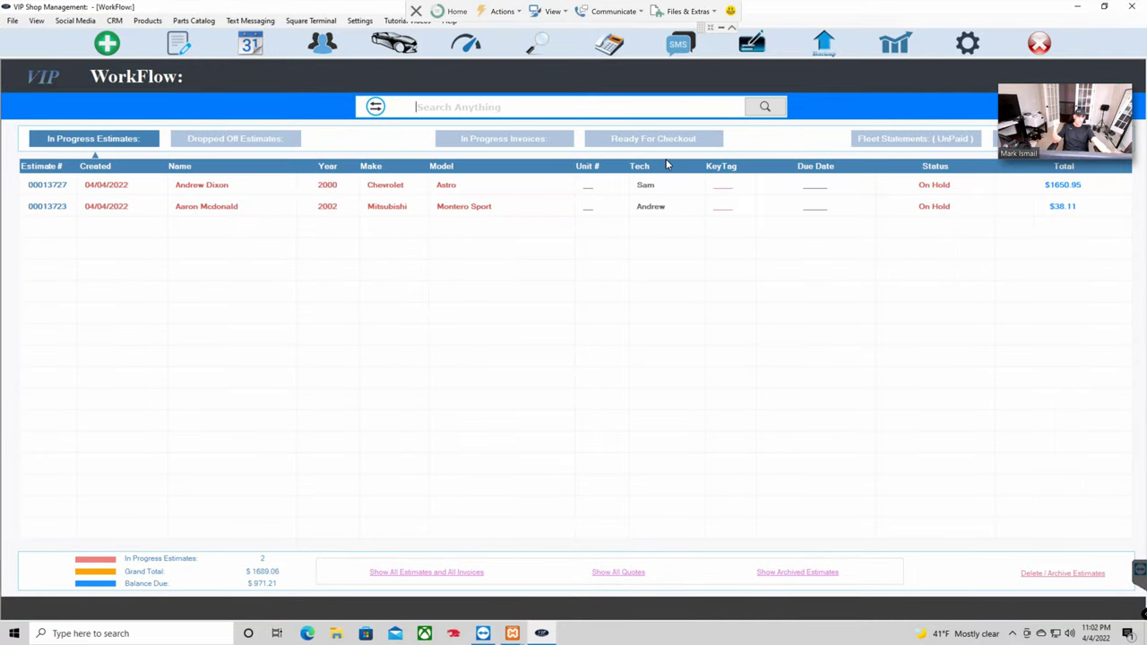